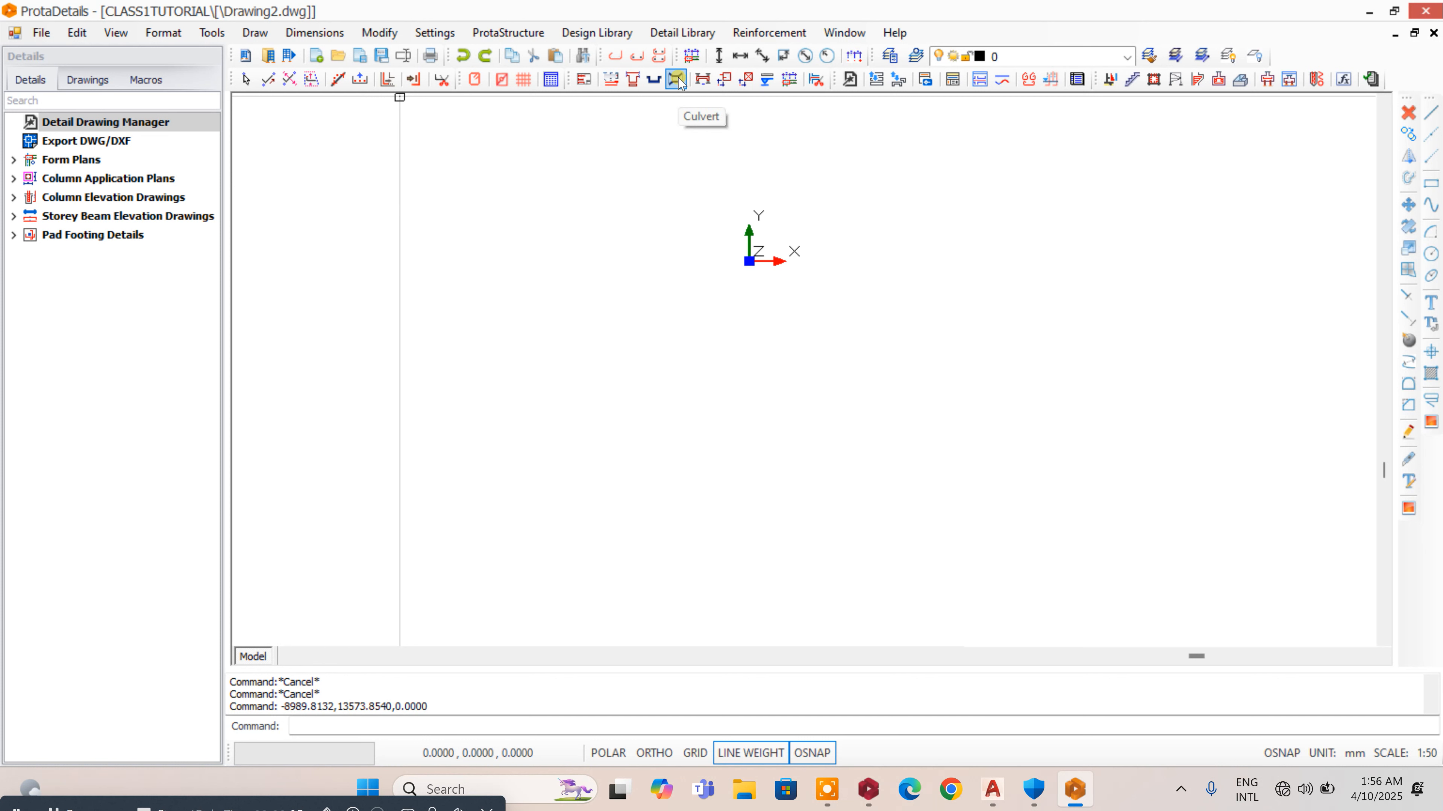
# - Start a new culvert detail and set its longitudinal section length to 10000 mm
pyautogui.click(675, 37)
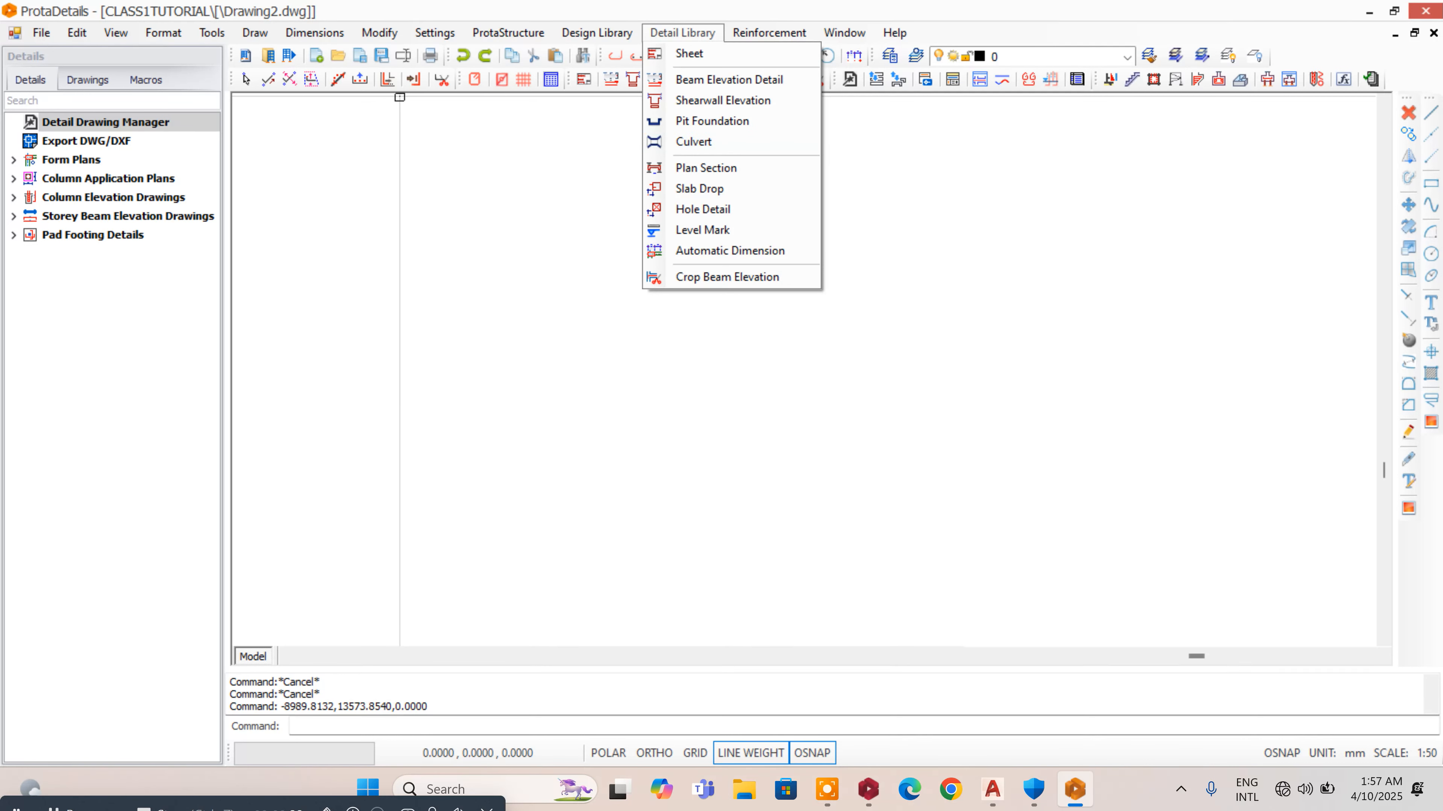
pyautogui.click(552, 166)
pyautogui.click(539, 166)
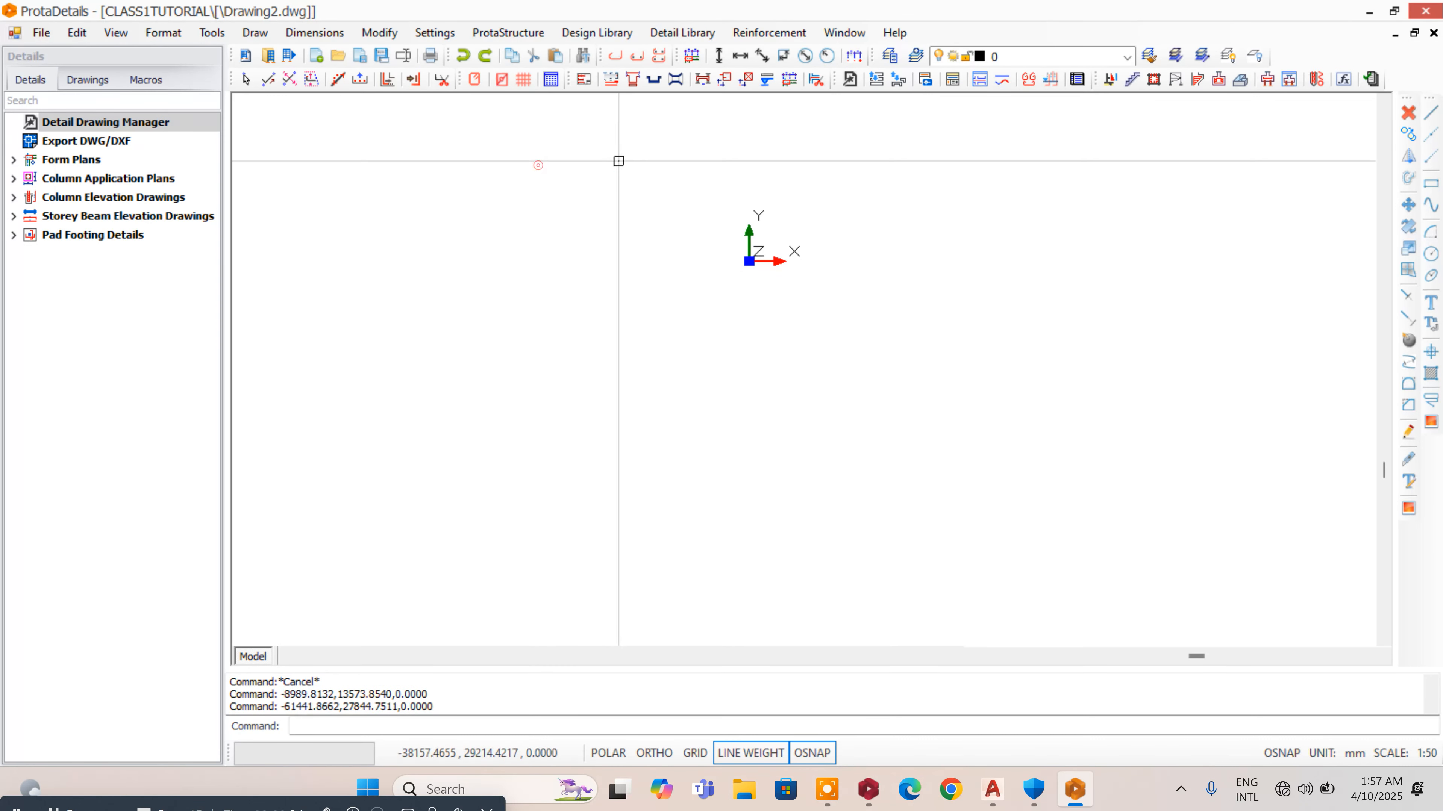
pyautogui.click(675, 79)
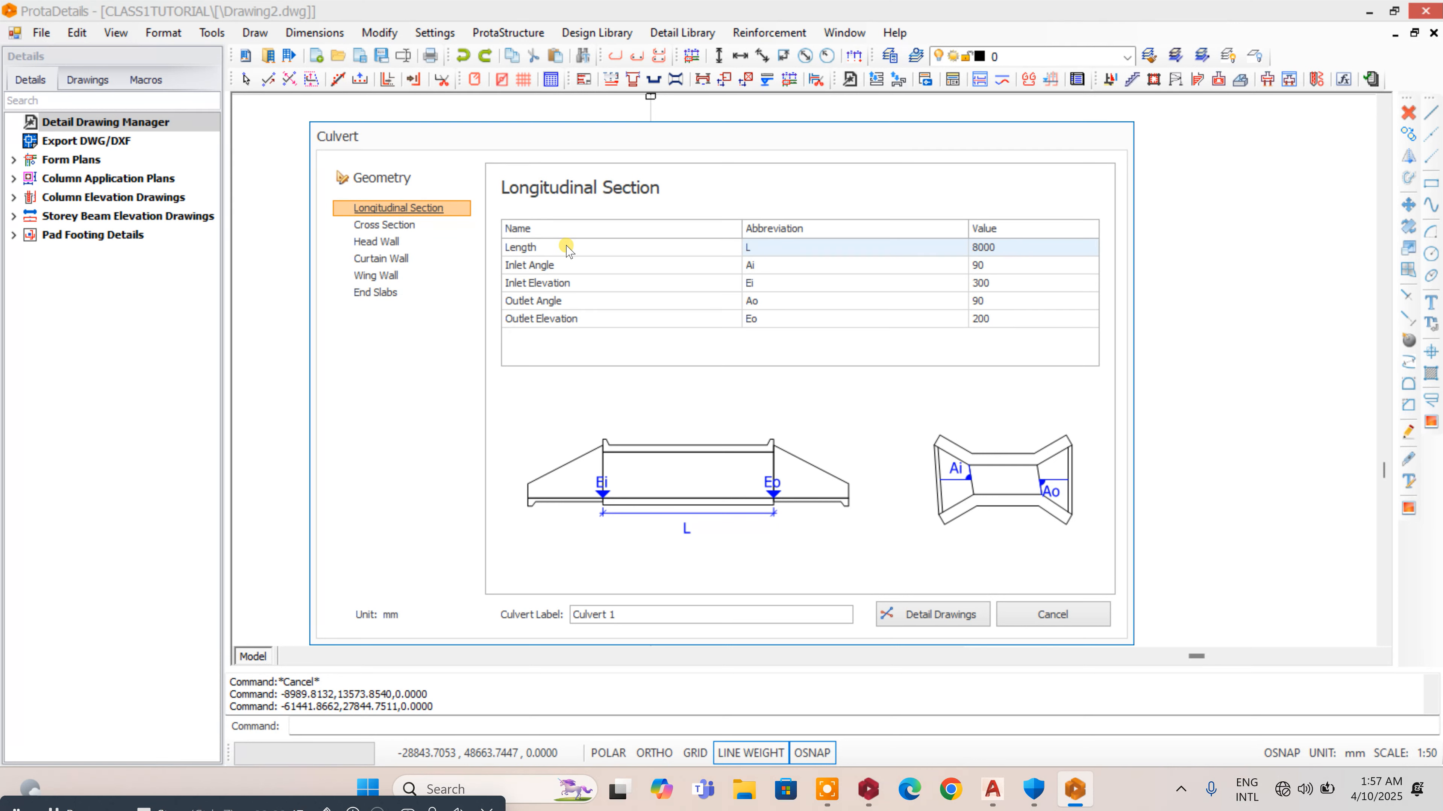
pyautogui.doubleClick(1008, 251)
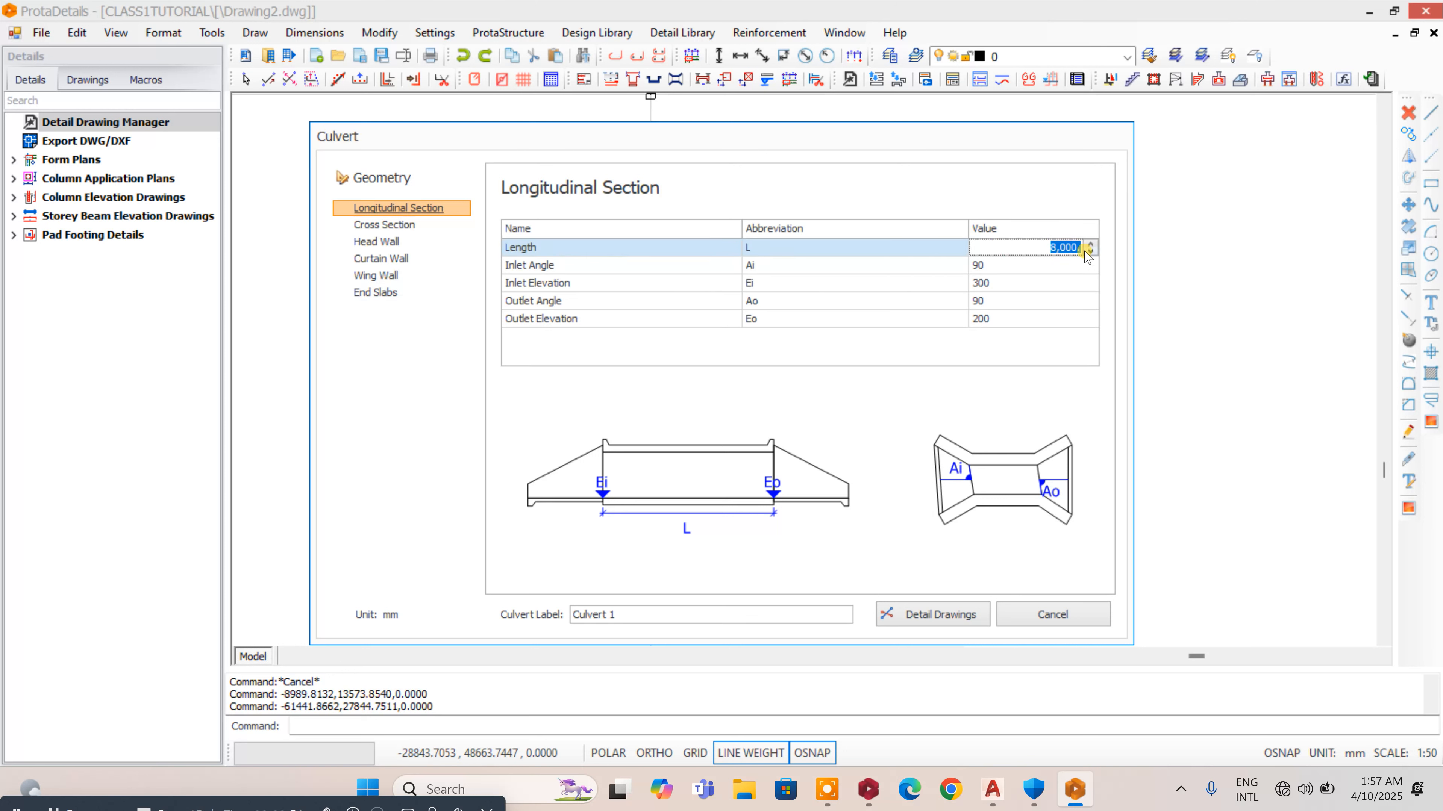
pyautogui.write('10')
# - Set the culvert's inlet angle to 75 and its inlet elevation to 350 mm
pyautogui.doubleClick(1041, 268)
pyautogui.moveTo(1064, 268); pyautogui.dragTo(1104, 272)
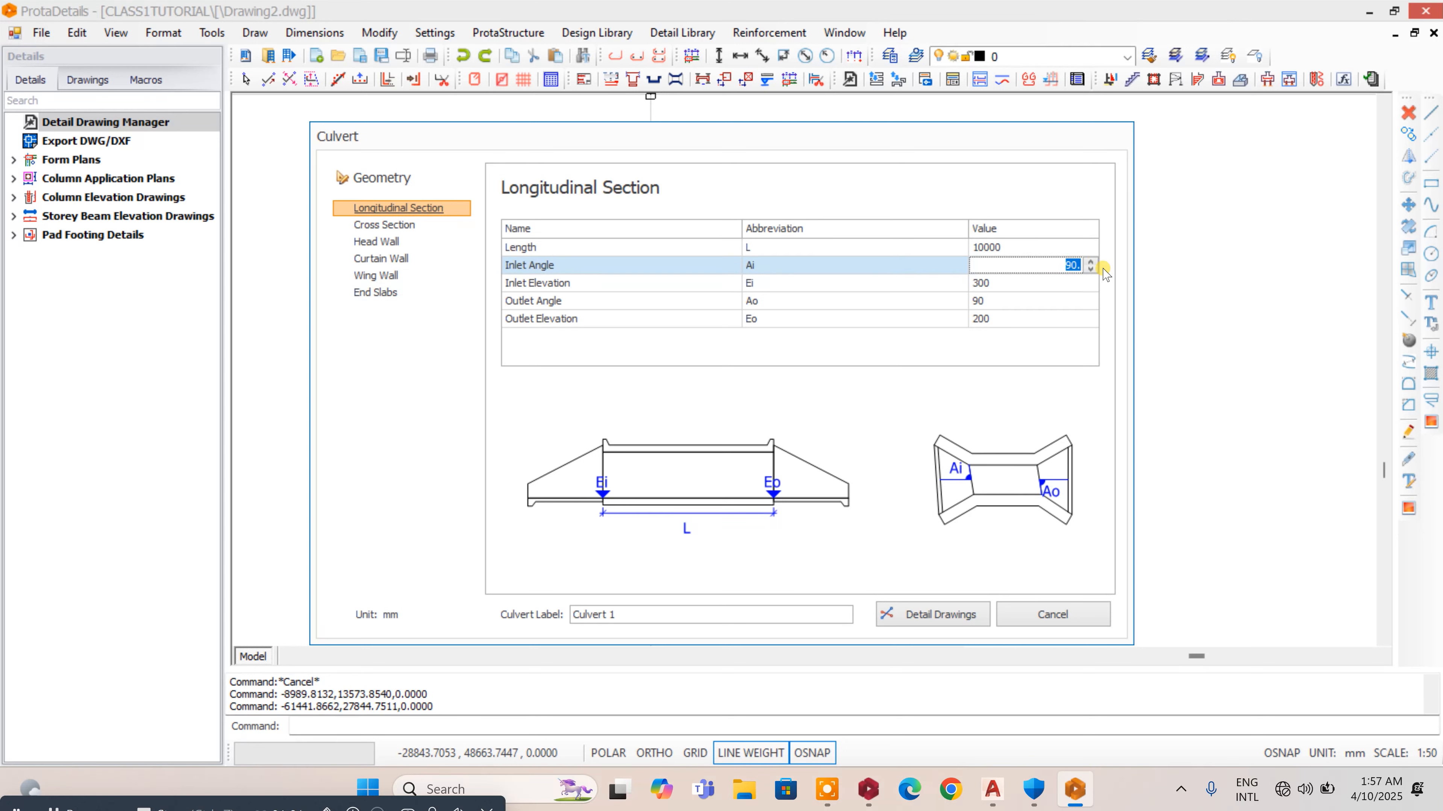
pyautogui.write('75')
pyautogui.doubleClick(1012, 283)
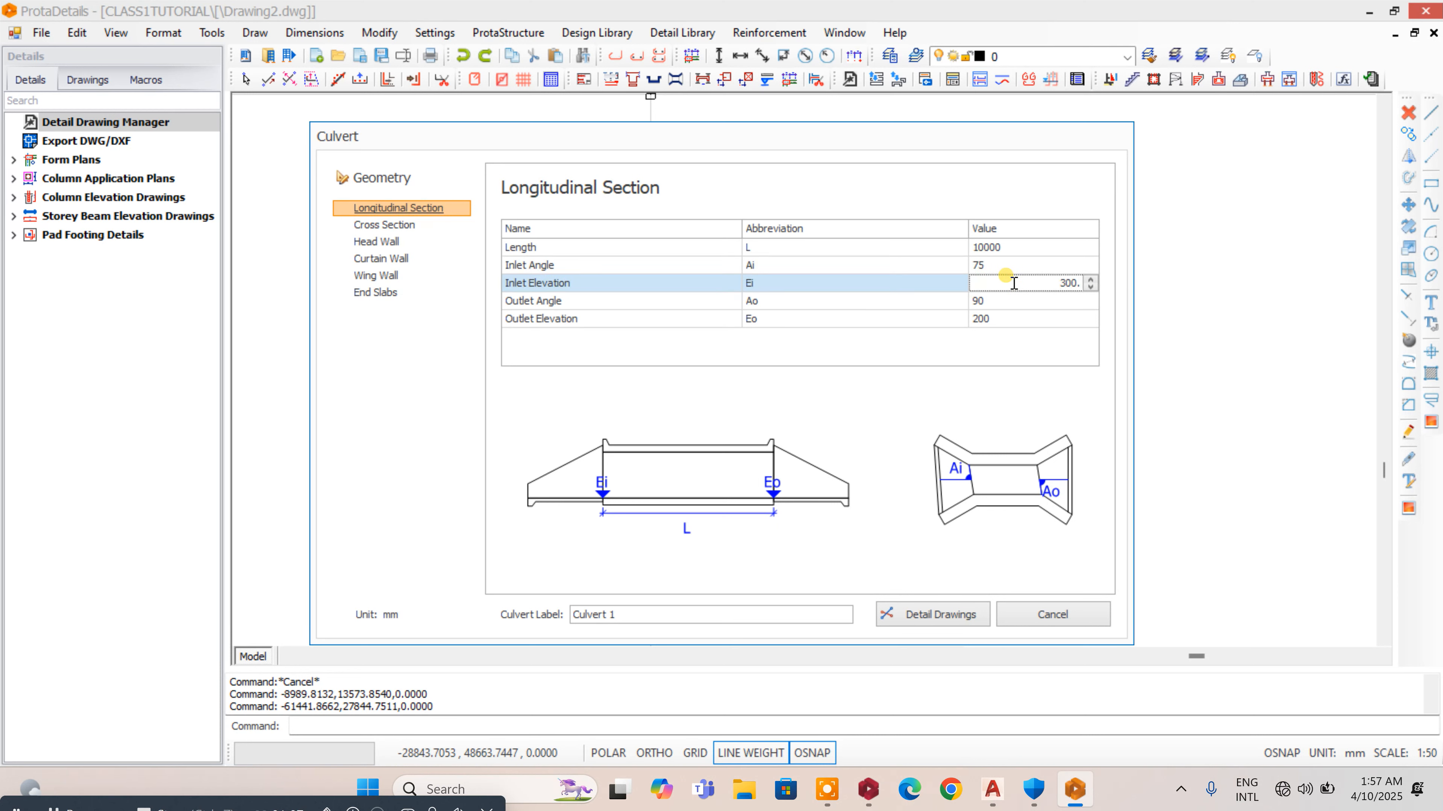
pyautogui.doubleClick(1063, 282)
pyautogui.write('350')
# - Set the culvert's outlet angle to 75 and its outlet elevation to 250 mm
pyautogui.doubleClick(1000, 301)
pyautogui.doubleClick(1040, 301)
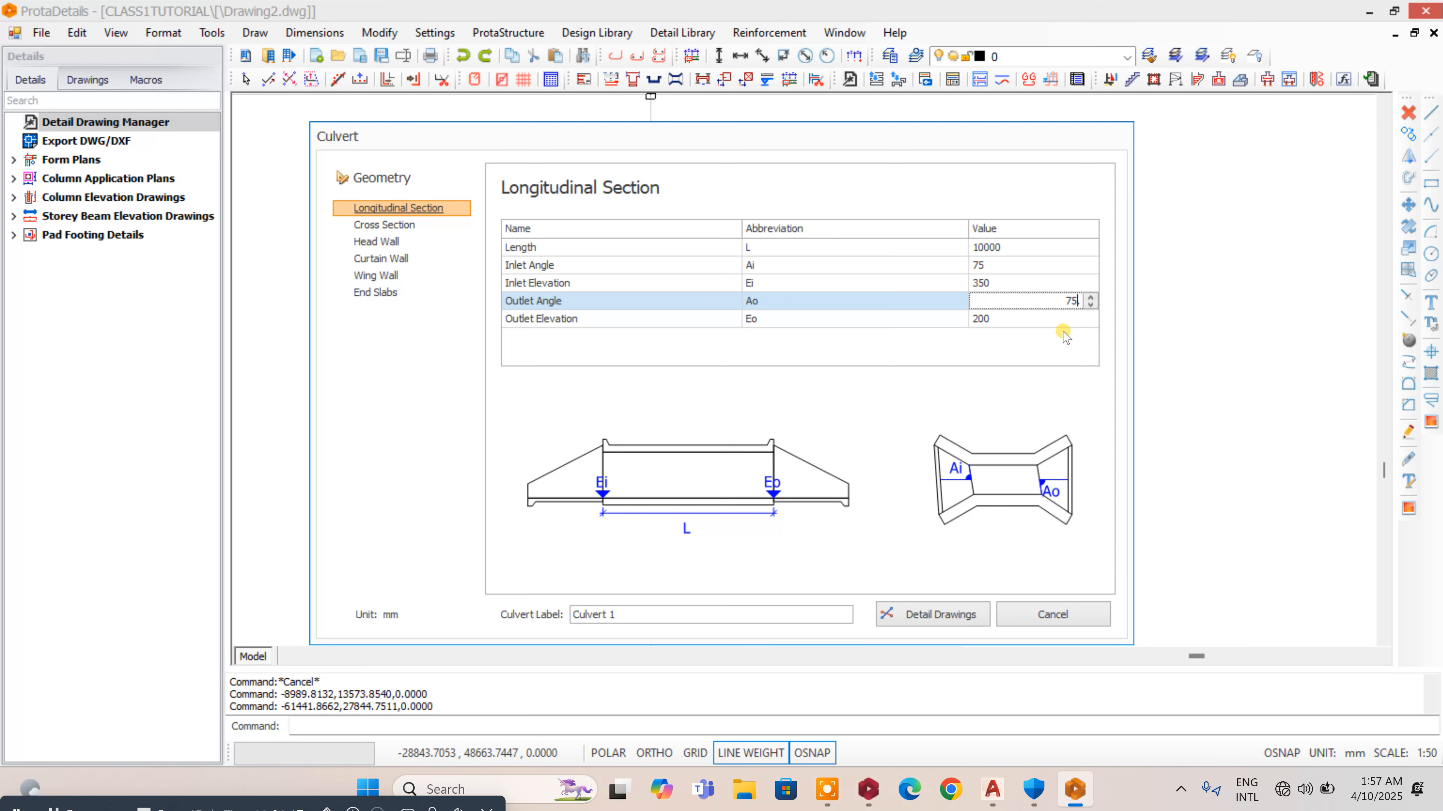
pyautogui.click(1025, 318)
pyautogui.doubleClick(1034, 313)
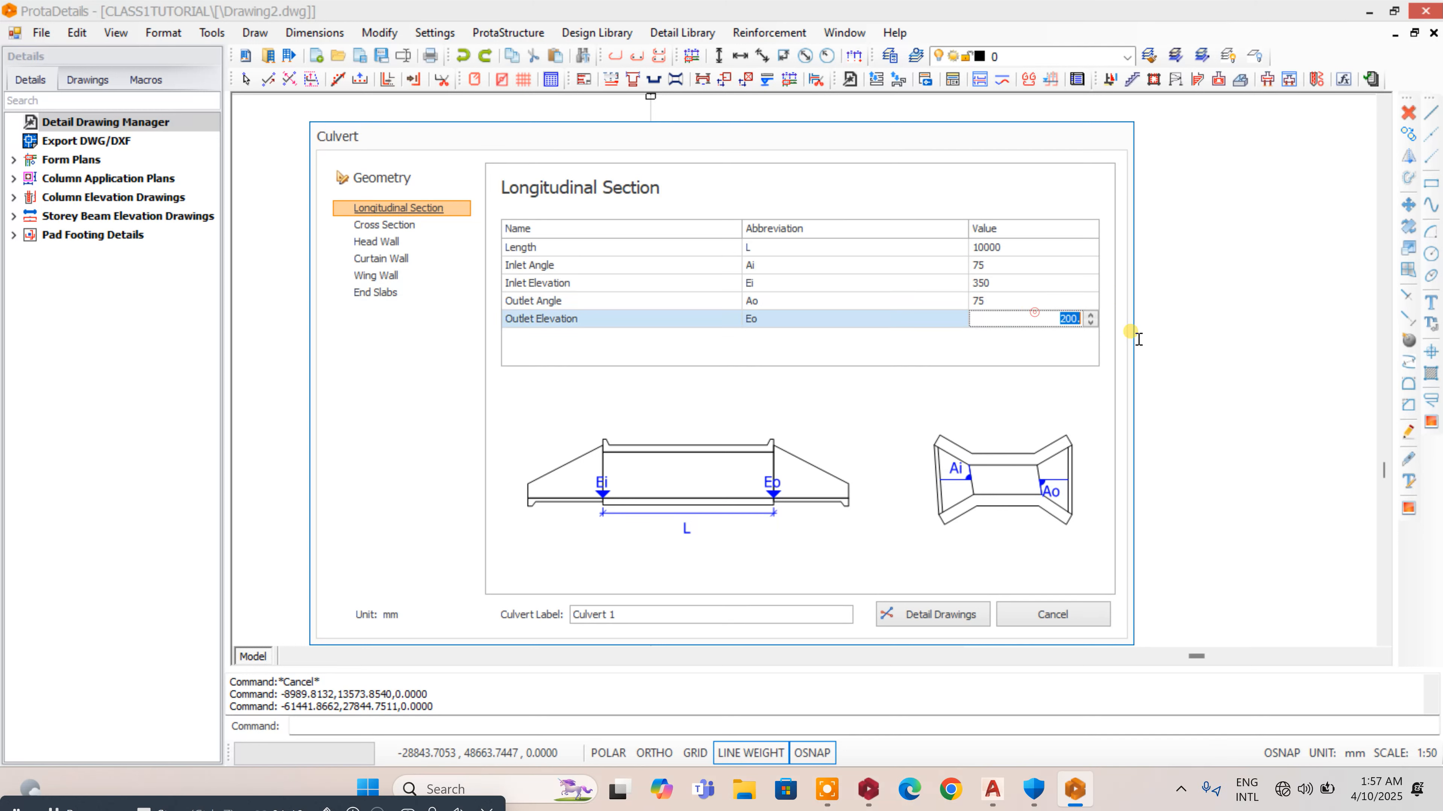
pyautogui.write('250.')
pyautogui.press('BackSpace')
# - In the cross section settings, set the inner top left chamfer's width and height to 200 mm
pyautogui.click(389, 226)
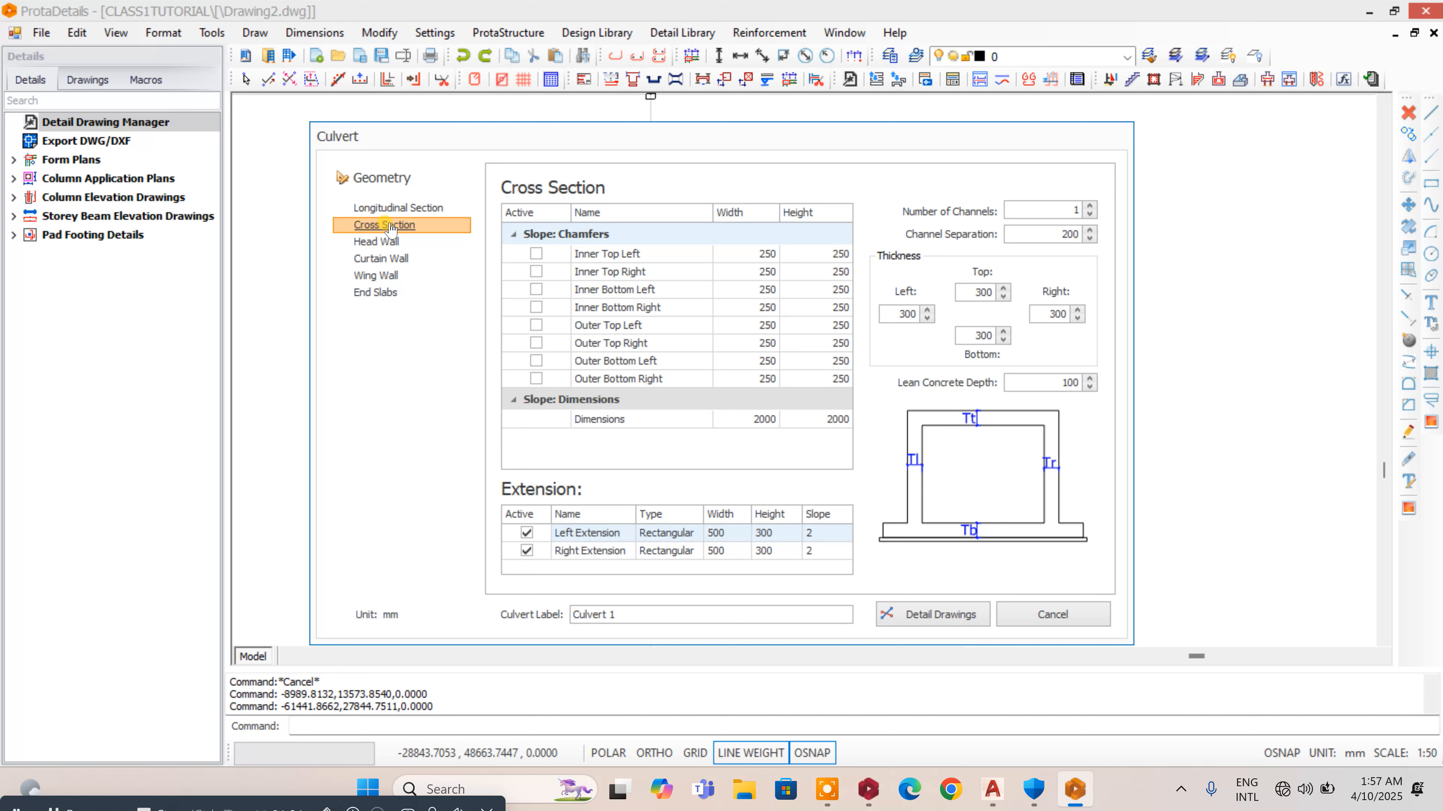
pyautogui.click(771, 254)
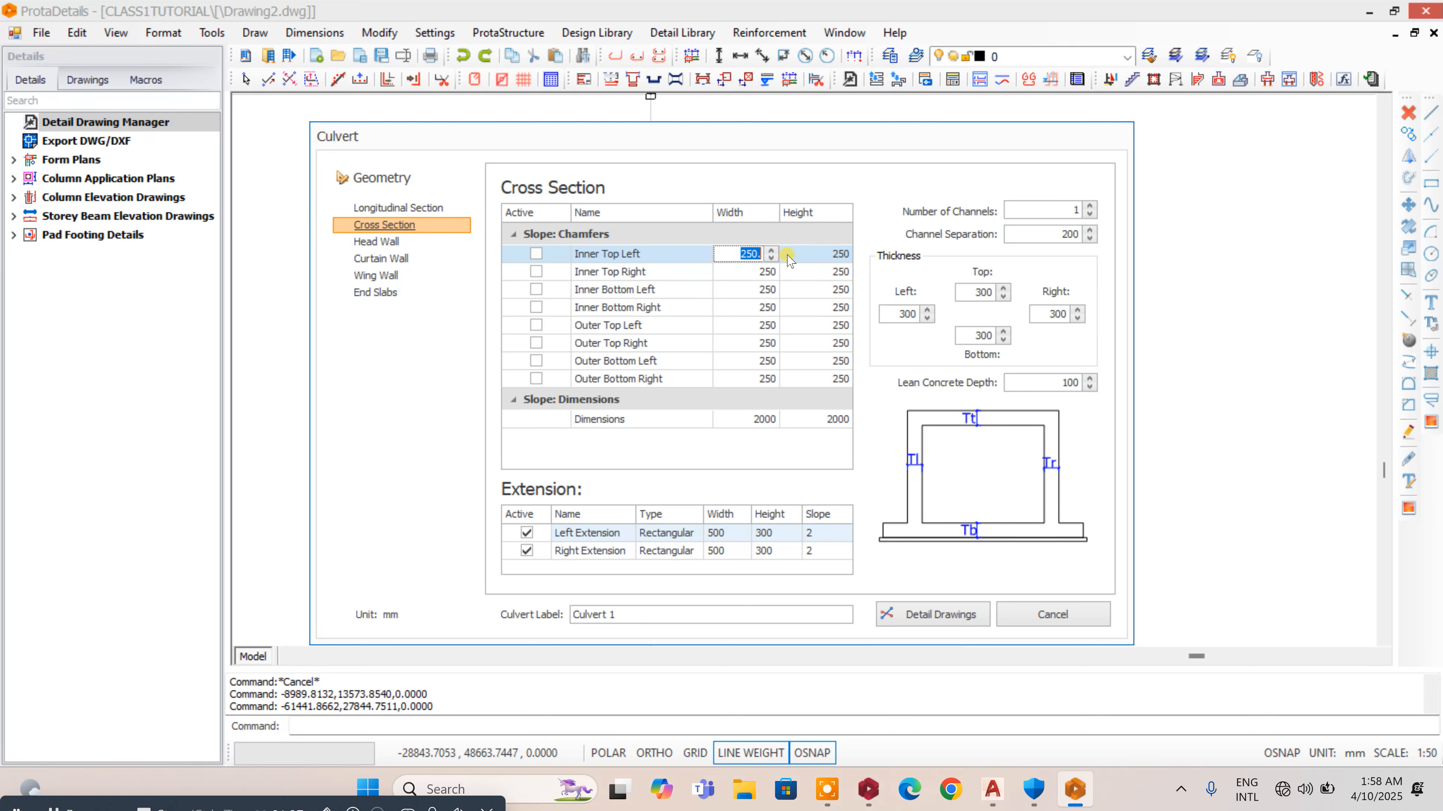
pyautogui.write('200')
pyautogui.click(827, 253)
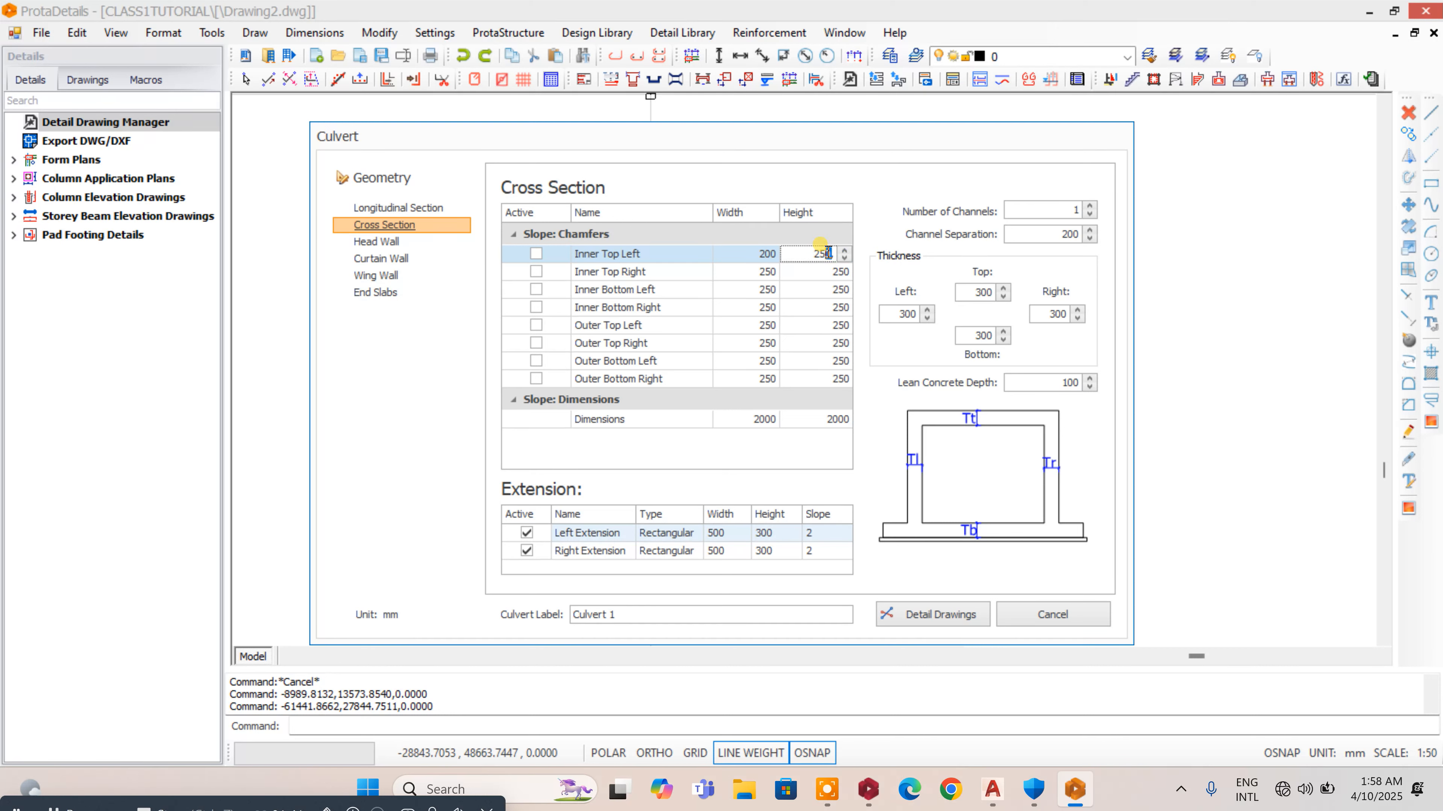
pyautogui.moveTo(813, 253); pyautogui.dragTo(867, 269)
pyautogui.write('20')
# - Set the inner top right chamfer's width and height to 200 mm
pyautogui.click(748, 272)
pyautogui.moveTo(745, 274); pyautogui.dragTo(799, 277)
pyautogui.write('2')
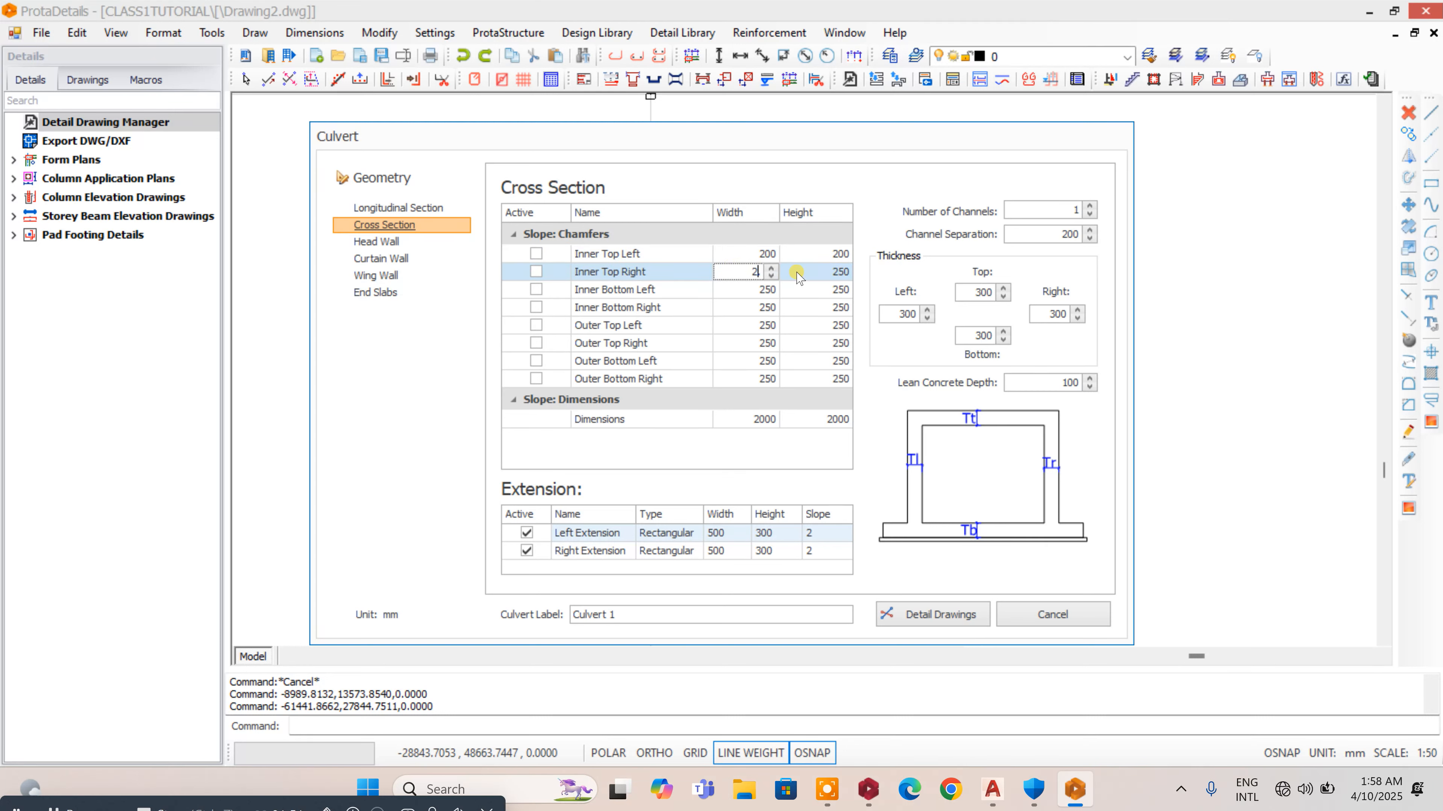
pyautogui.moveTo(793, 260); pyautogui.dragTo(892, 280)
pyautogui.click(818, 272)
pyautogui.write('200.')
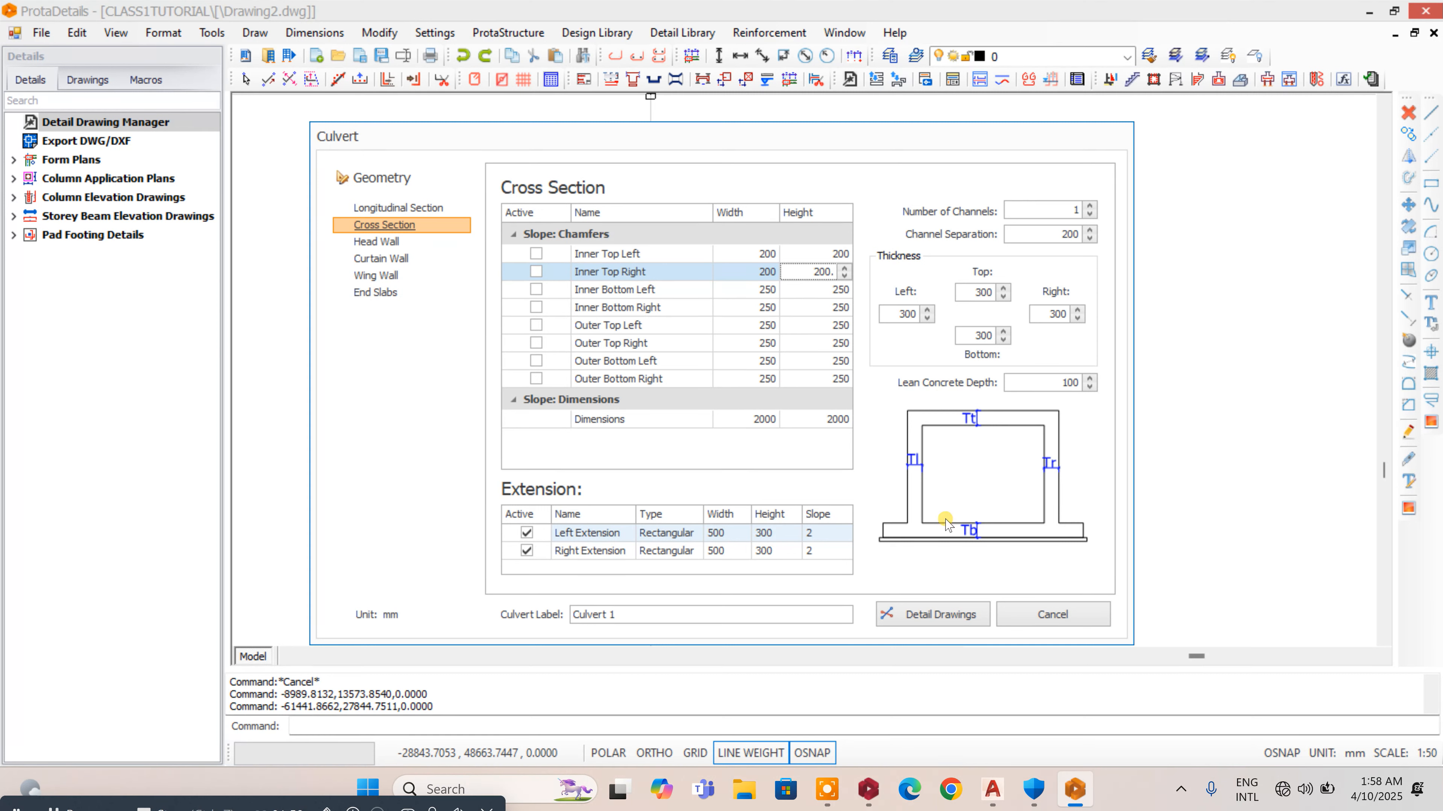
# - Set the inner bottom left chamfer's width and height to 200 mm
pyautogui.click(738, 290)
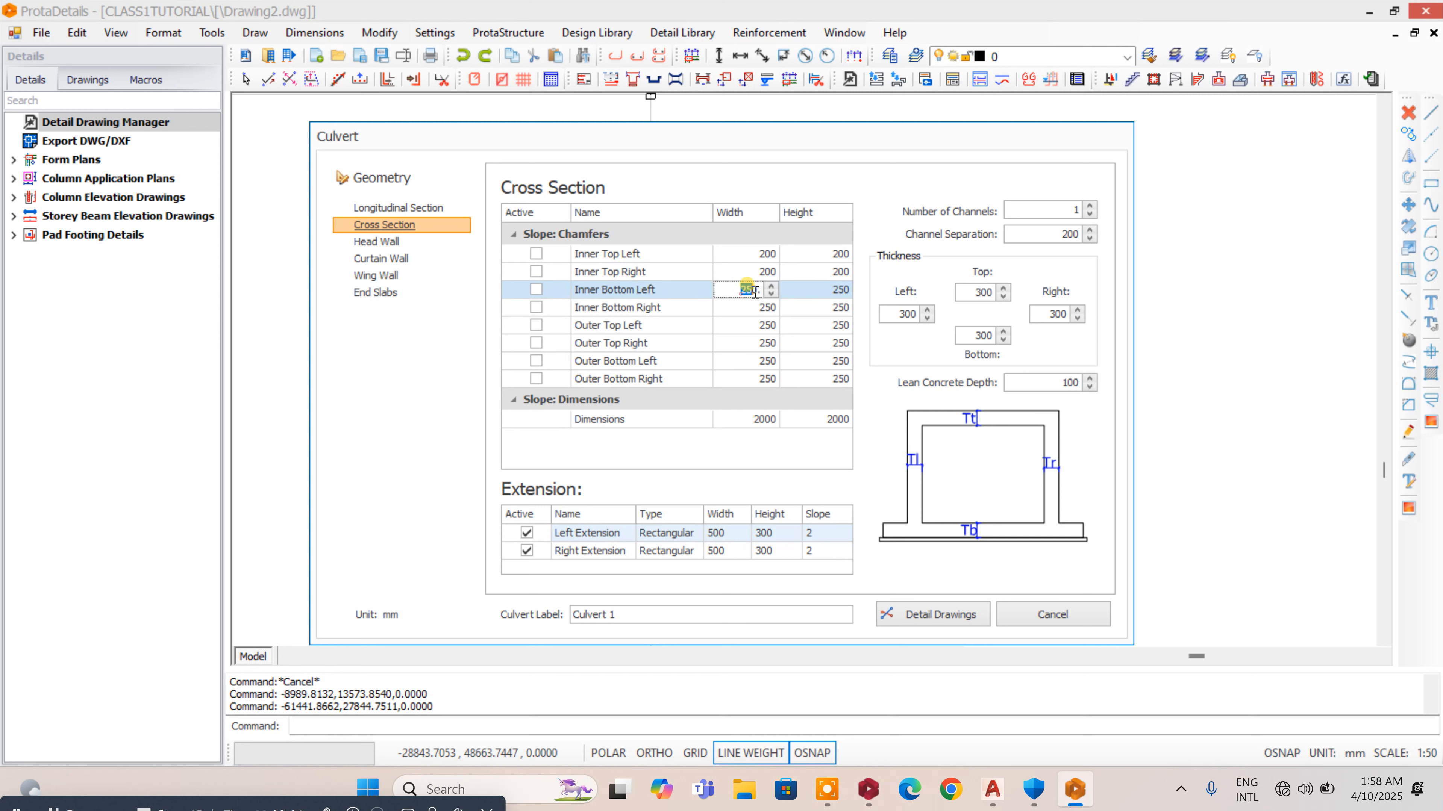
pyautogui.write('200')
pyautogui.click(819, 290)
pyautogui.write('200')
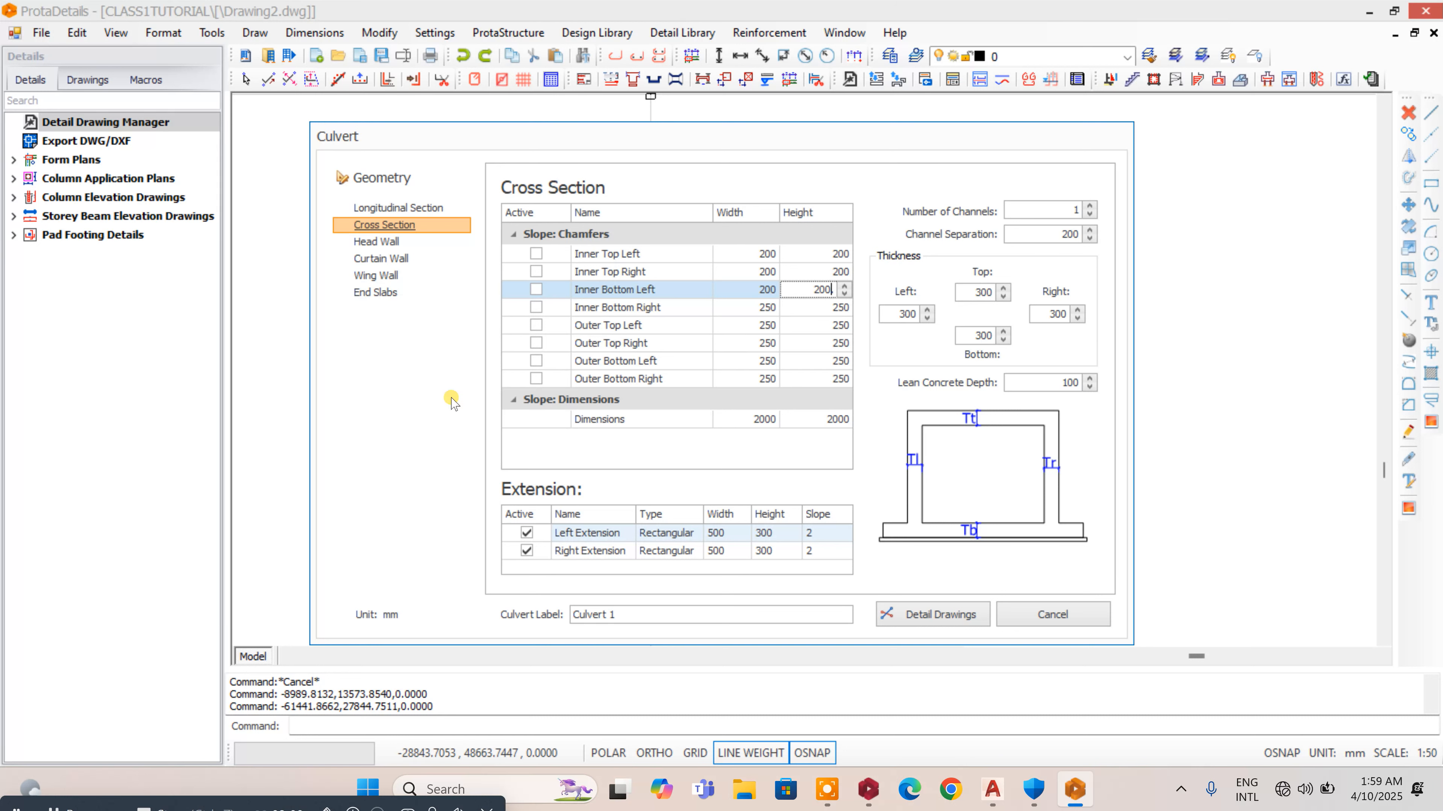
# - Set the inner bottom right chamfer's width and height to 200 mm
pyautogui.click(755, 307)
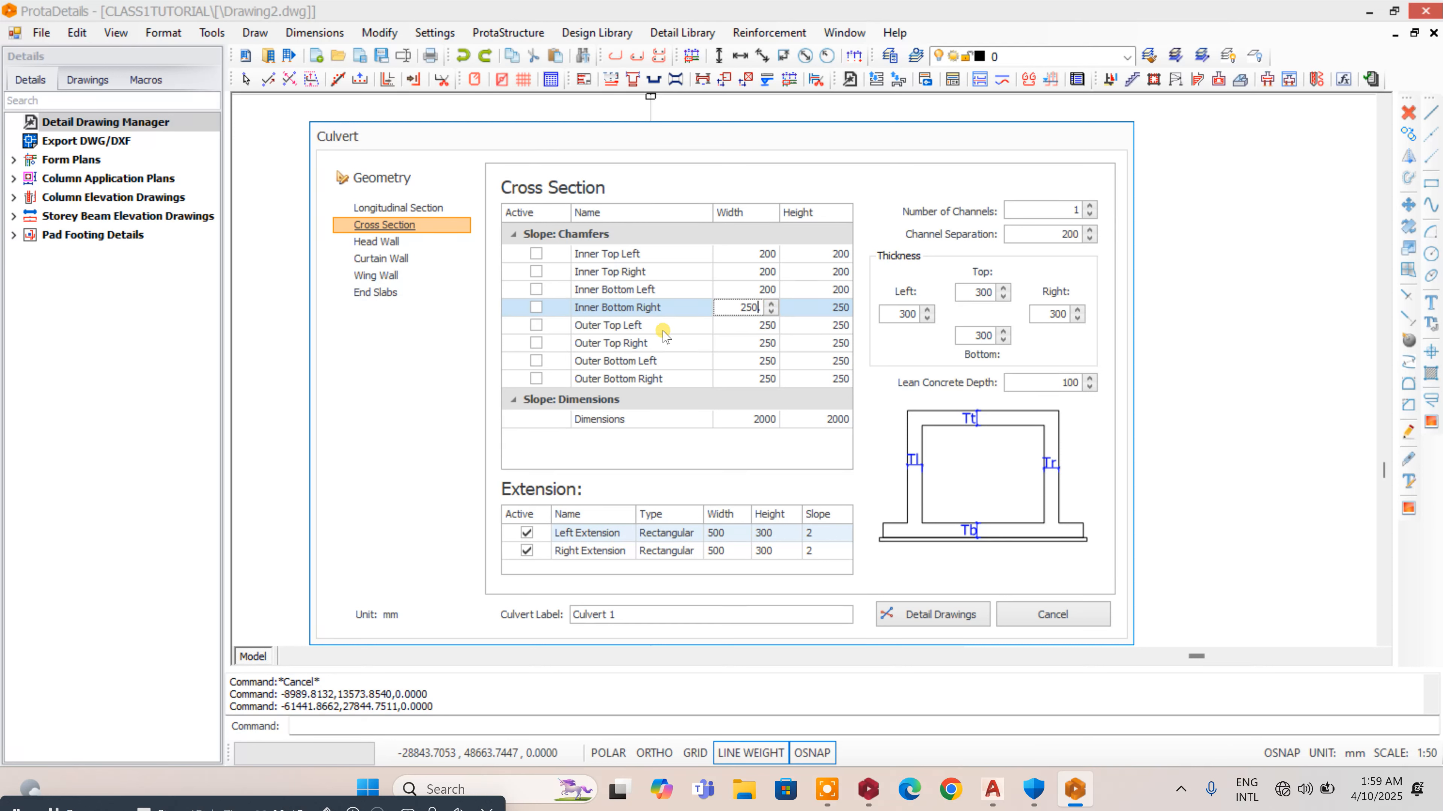
pyautogui.moveTo(727, 310); pyautogui.dragTo(793, 314)
pyautogui.write('20')
pyautogui.click(840, 324)
pyautogui.click(821, 314)
pyautogui.write('2')
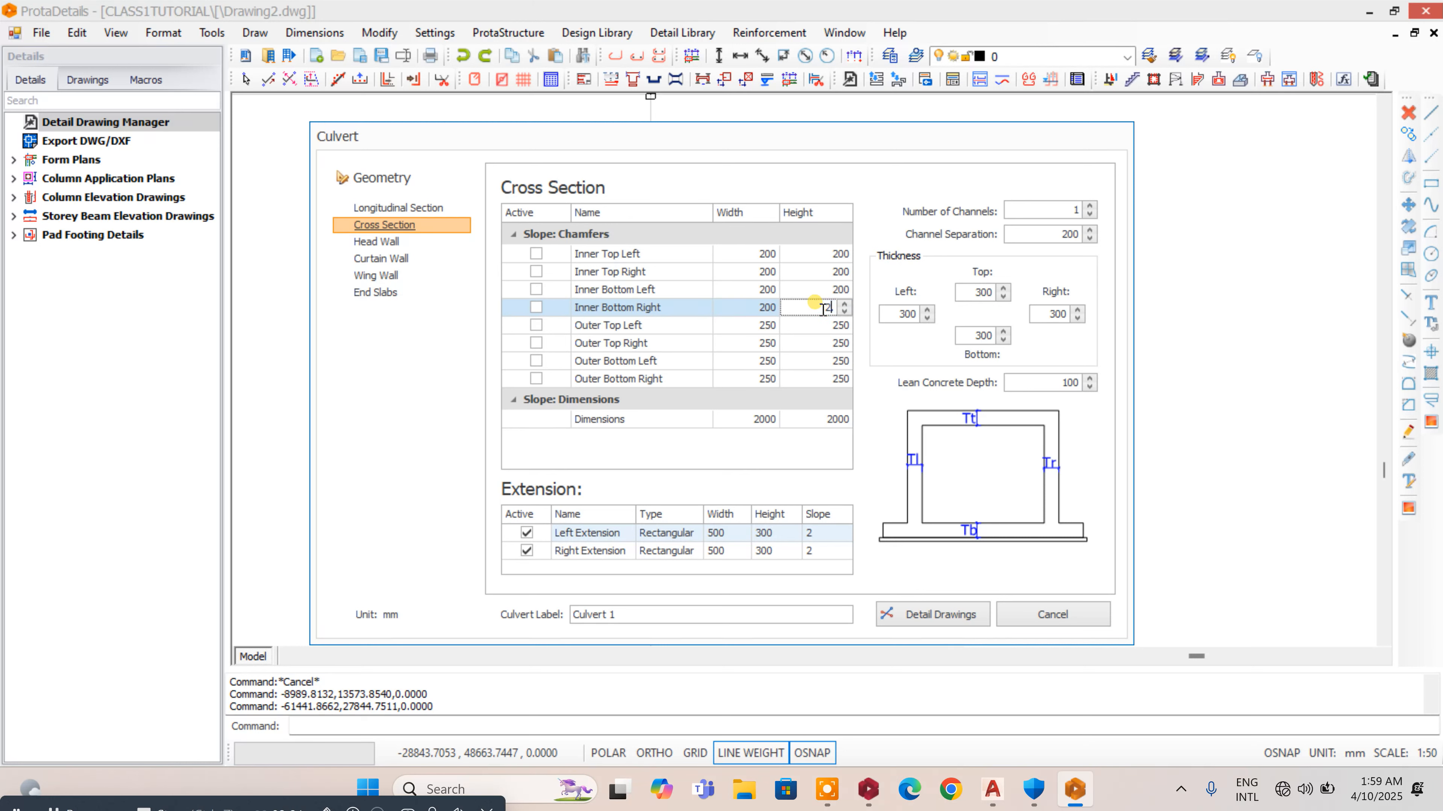
# - Set the outer top left chamfer's width and height to 200 mm
pyautogui.click(755, 330)
pyautogui.write('200')
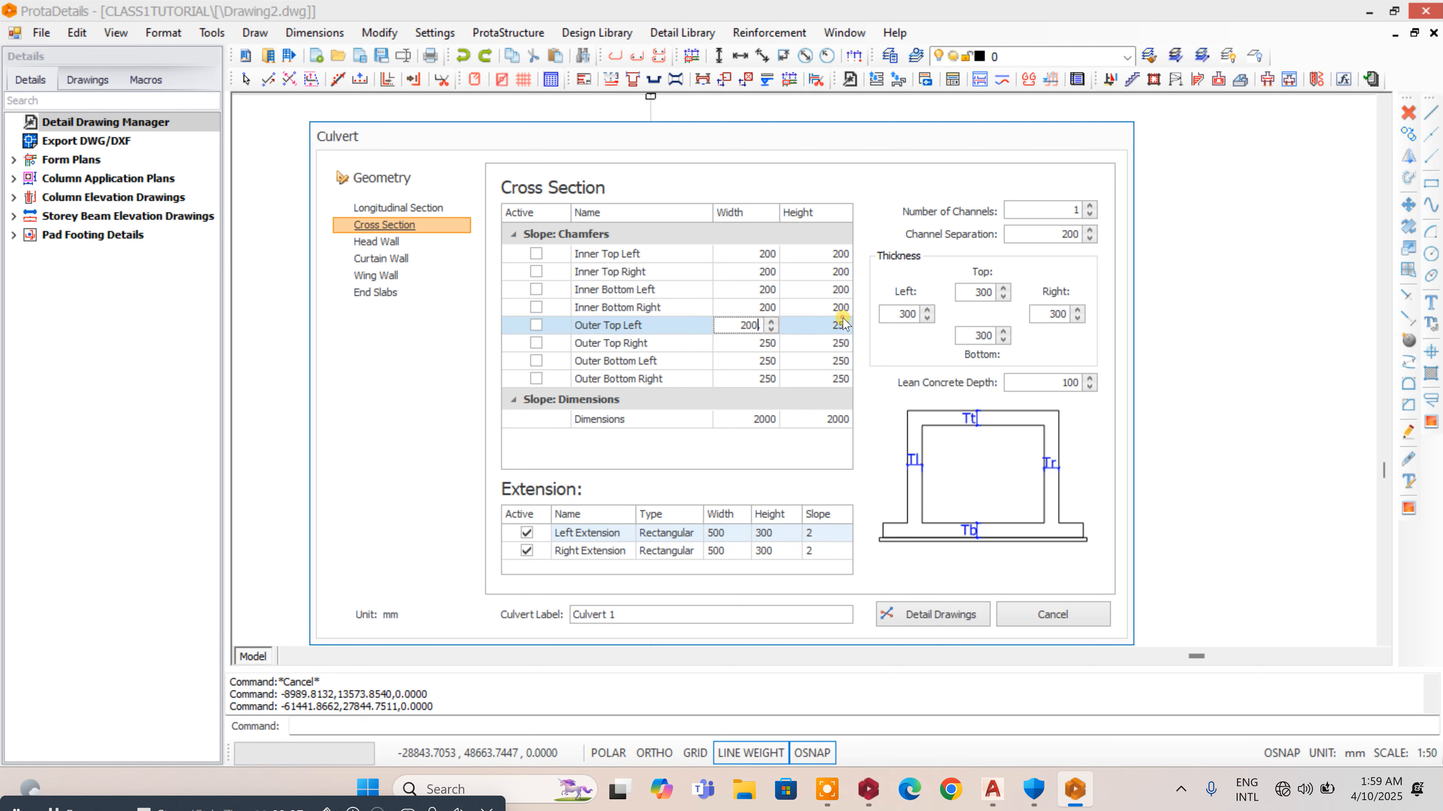
pyautogui.click(820, 326)
pyautogui.write('2')
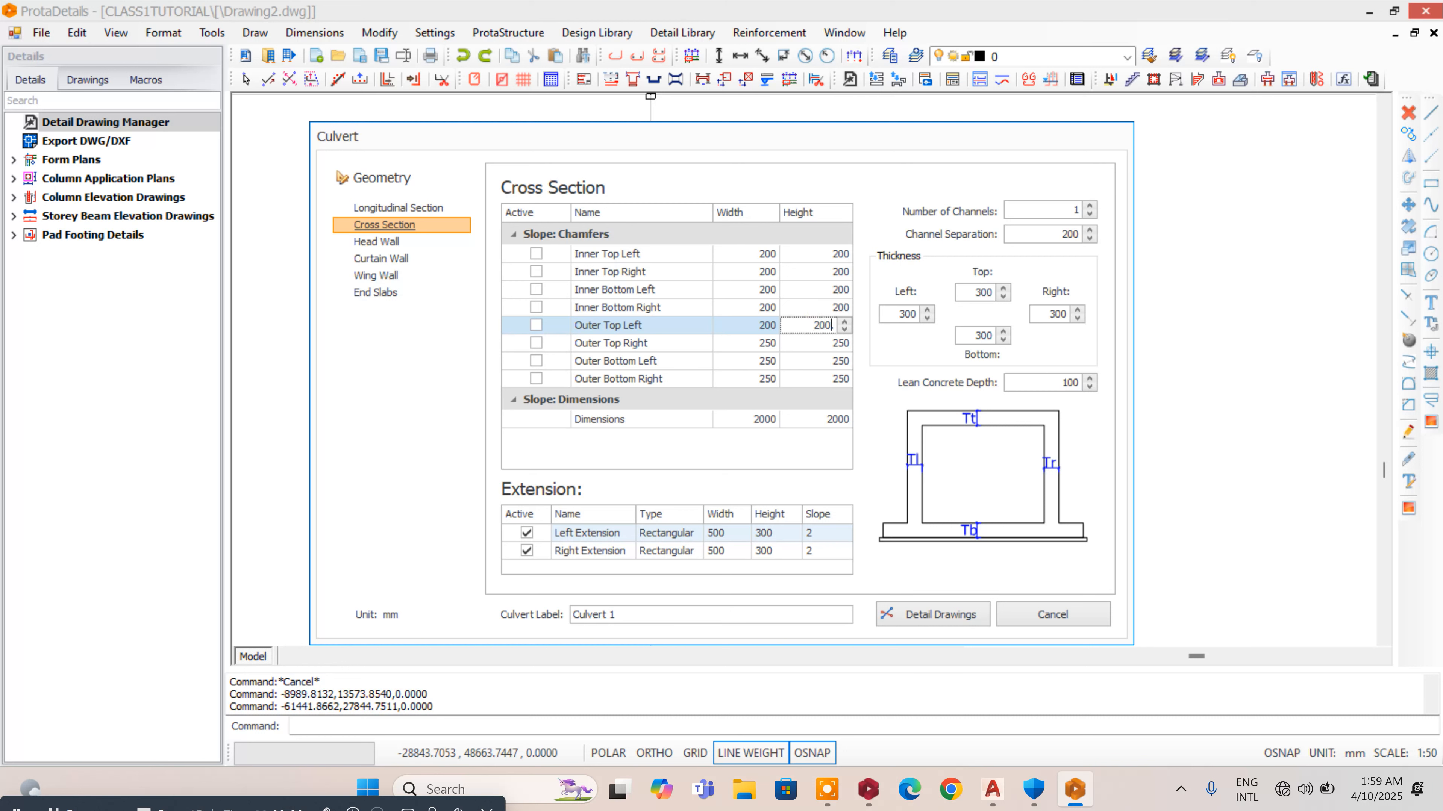
# - Set the outer top right chamfer's width and height to 200 mm
pyautogui.click(743, 343)
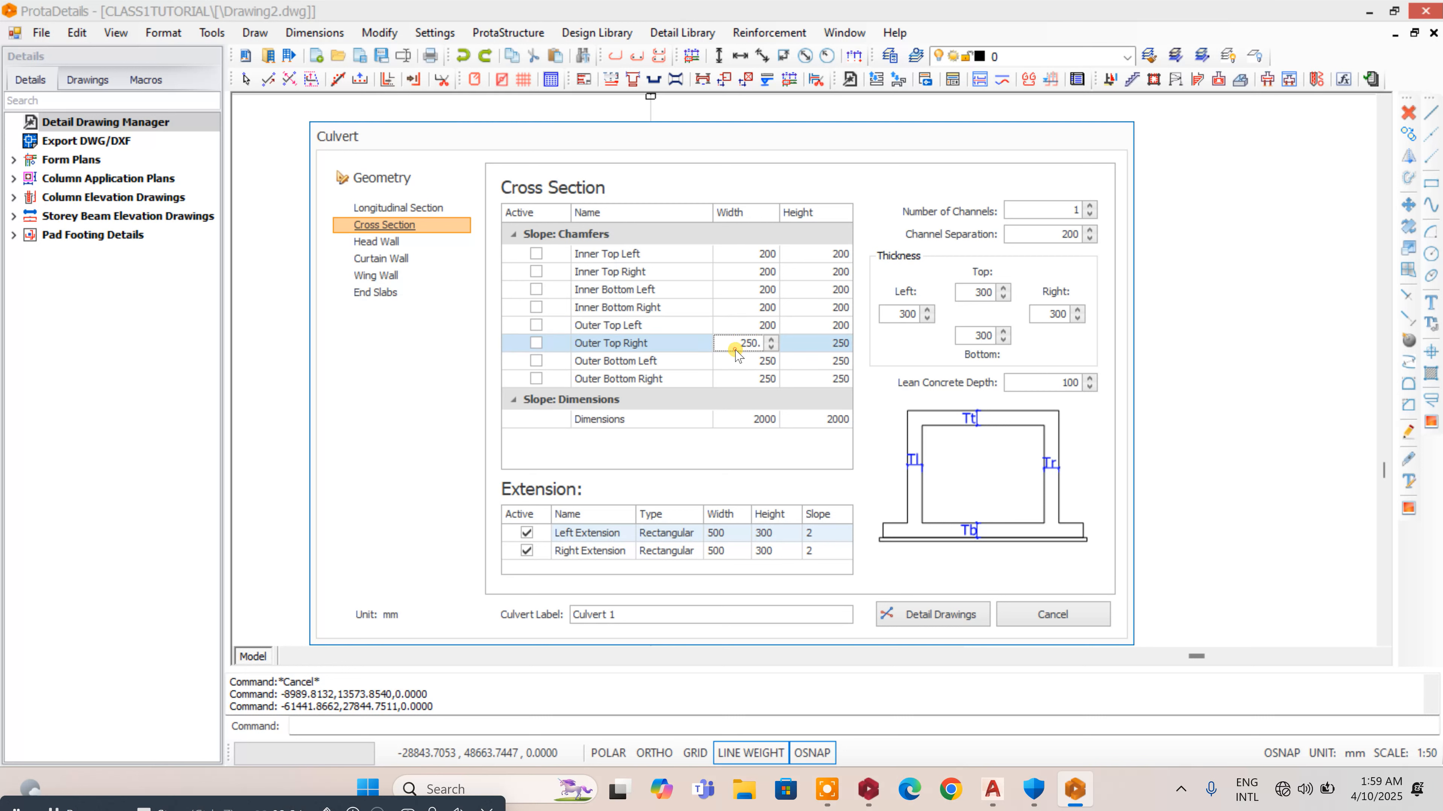
pyautogui.moveTo(728, 340); pyautogui.dragTo(813, 347)
pyautogui.write('200')
pyautogui.click(815, 342)
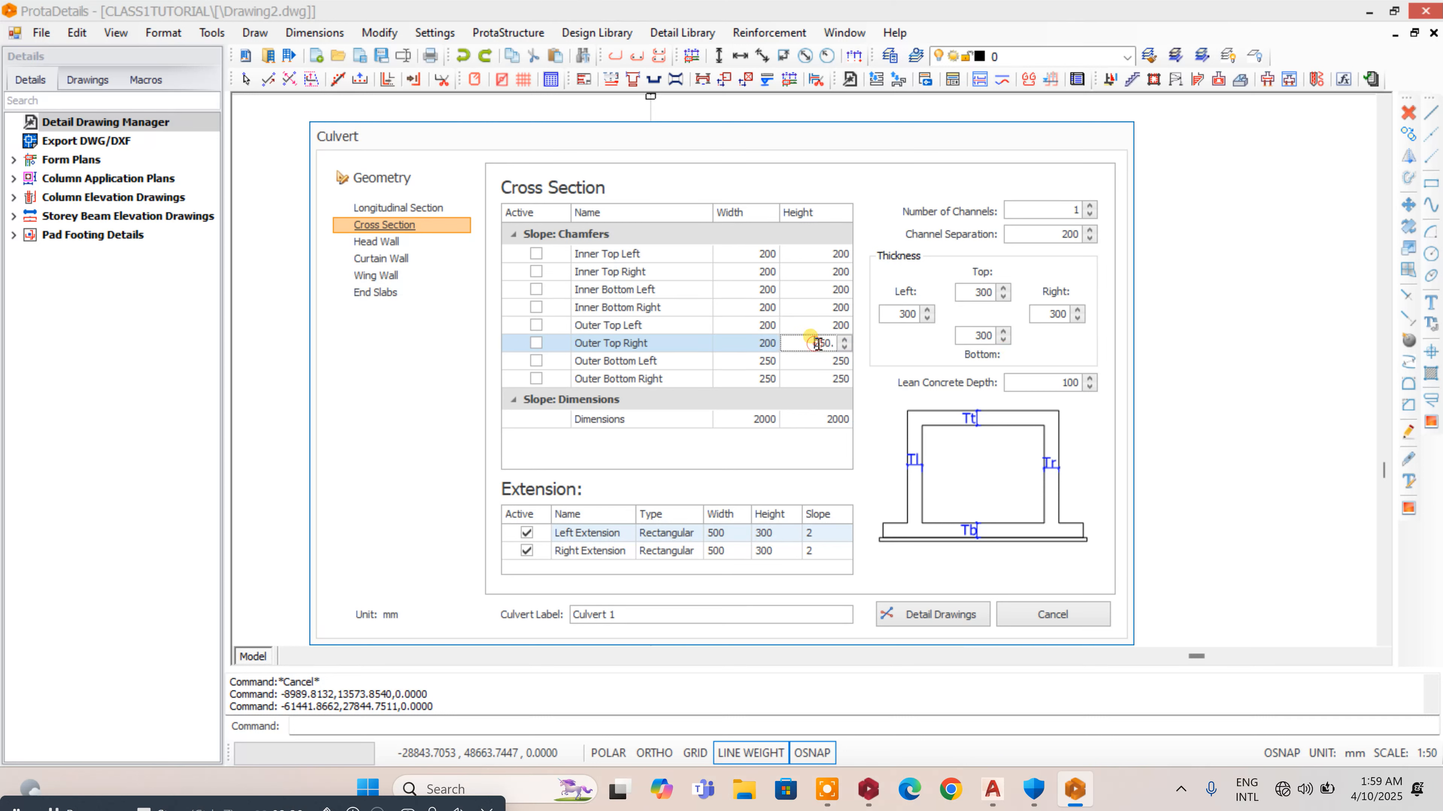
pyautogui.doubleClick(818, 342)
# - Set the outer bottom left chamfer's width and height to 200 mm
pyautogui.write('200')
pyautogui.doubleClick(747, 360)
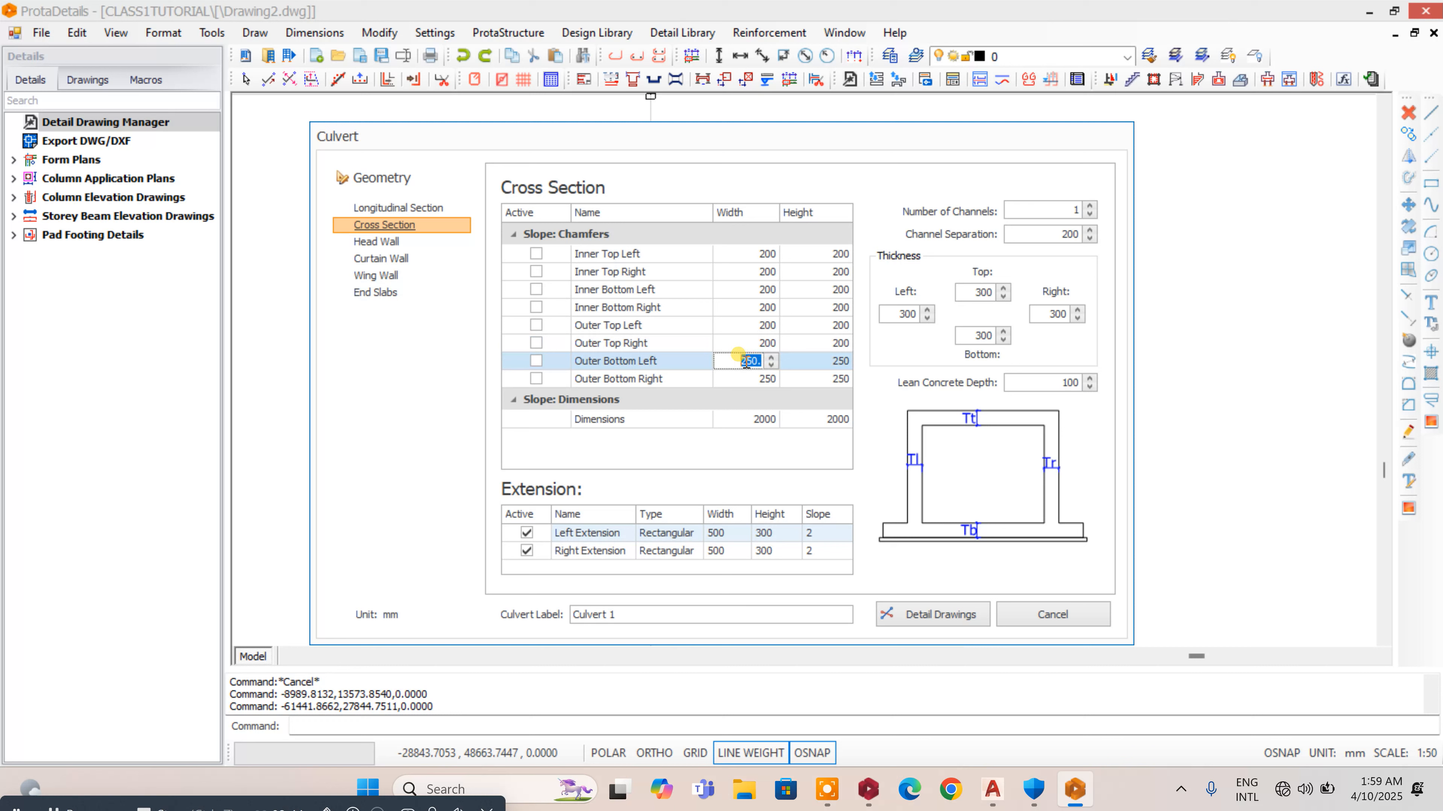
pyautogui.write('2')
pyautogui.doubleClick(831, 362)
pyautogui.write('2')
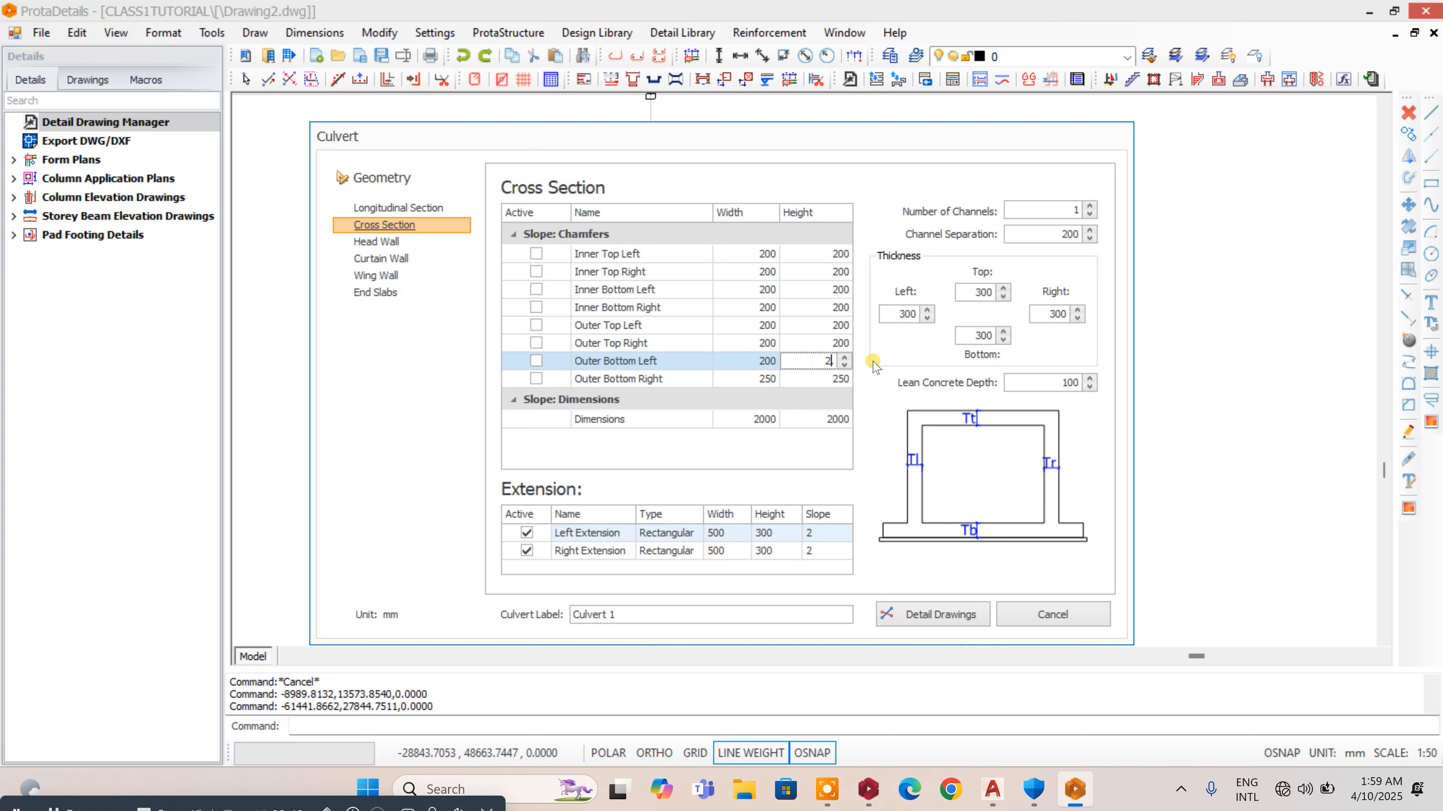
pyautogui.write('00')
# - Set the outer bottom right chamfer's width and height to 200 mm
pyautogui.doubleClick(747, 378)
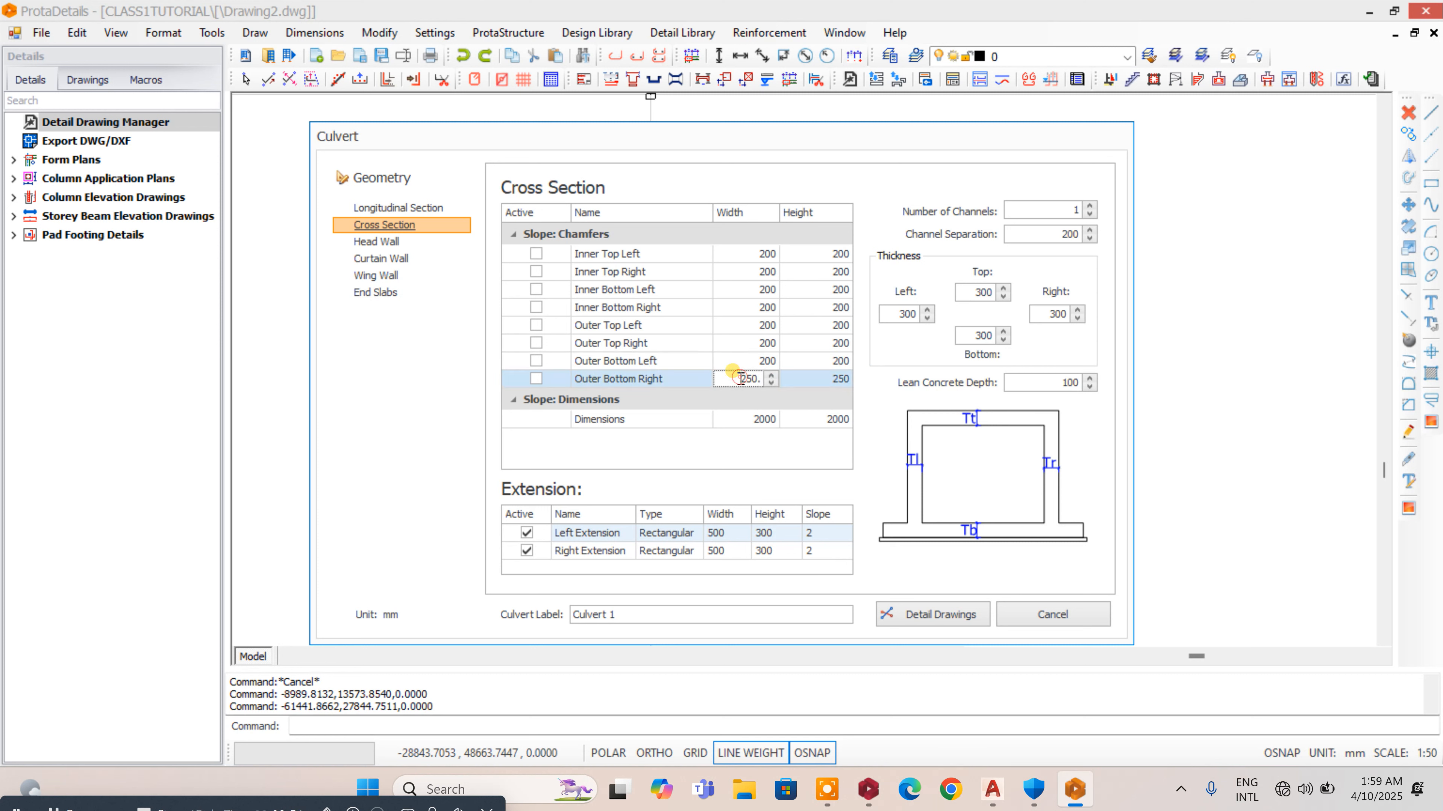
pyautogui.write('200')
pyautogui.doubleClick(807, 379)
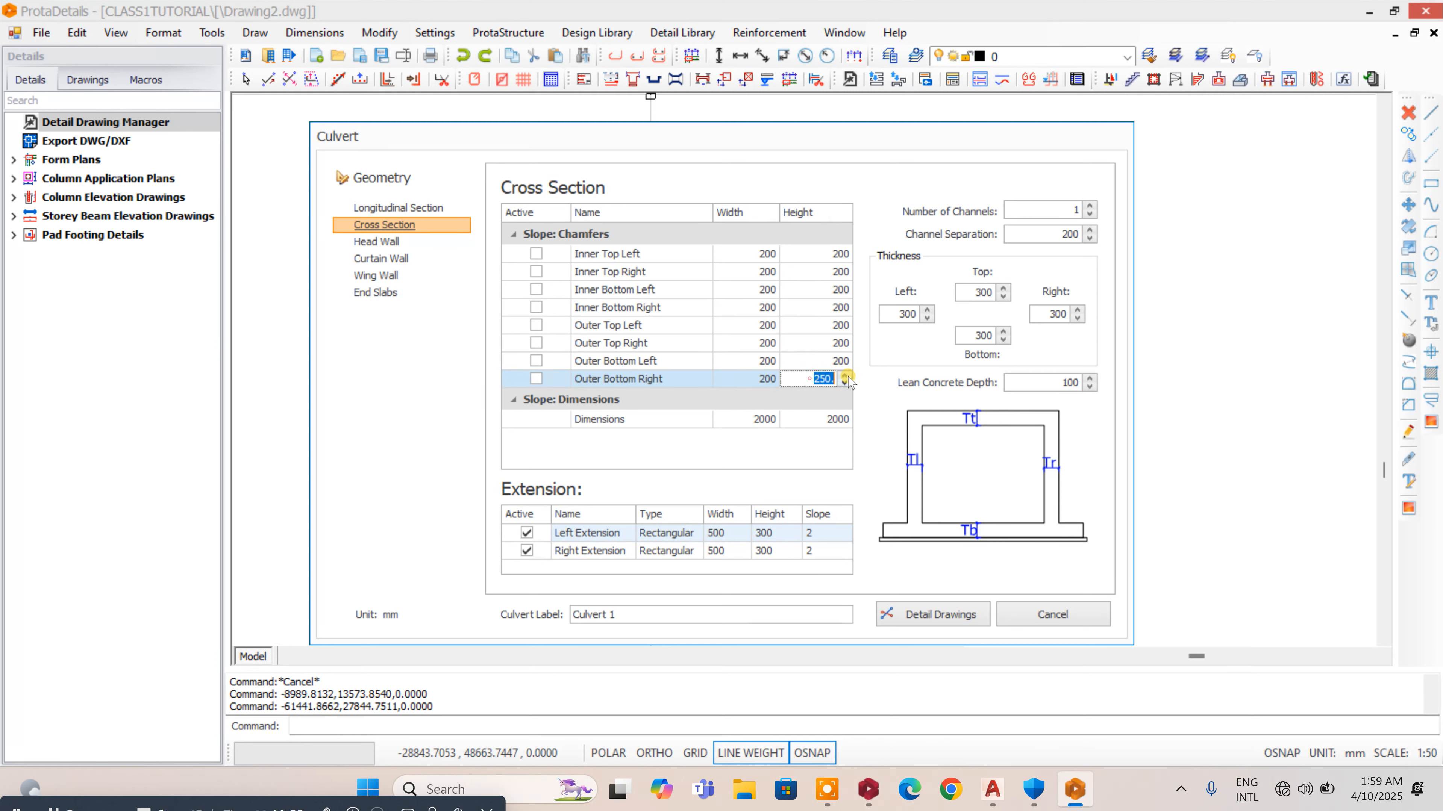
pyautogui.write('20')
# - Try three channels for the culvert, and settle the number of channels at 2
pyautogui.click(1048, 212)
pyautogui.doubleClick(1075, 212)
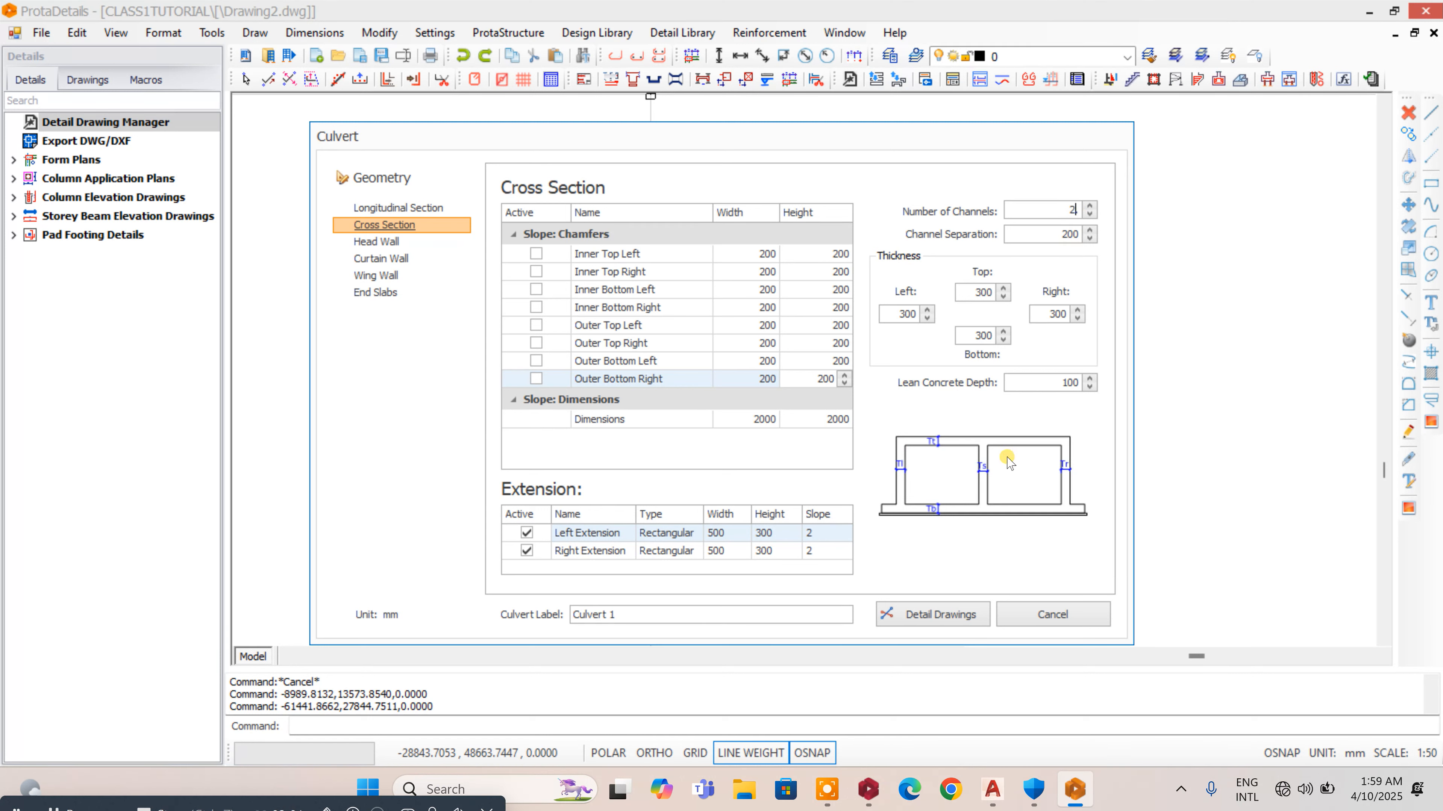
pyautogui.doubleClick(1073, 212)
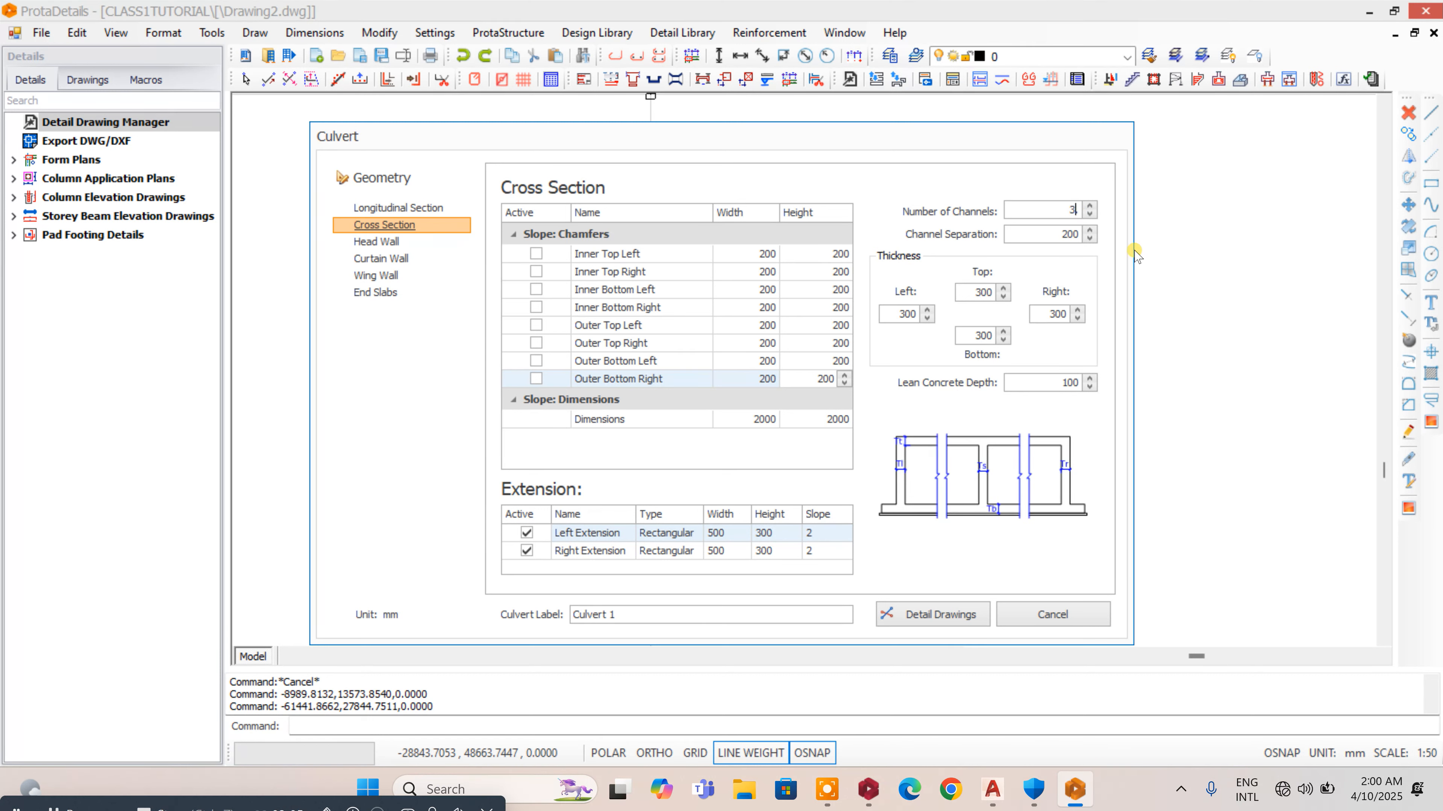
pyautogui.doubleClick(1062, 211)
pyautogui.click(1089, 215)
pyautogui.click(1045, 233)
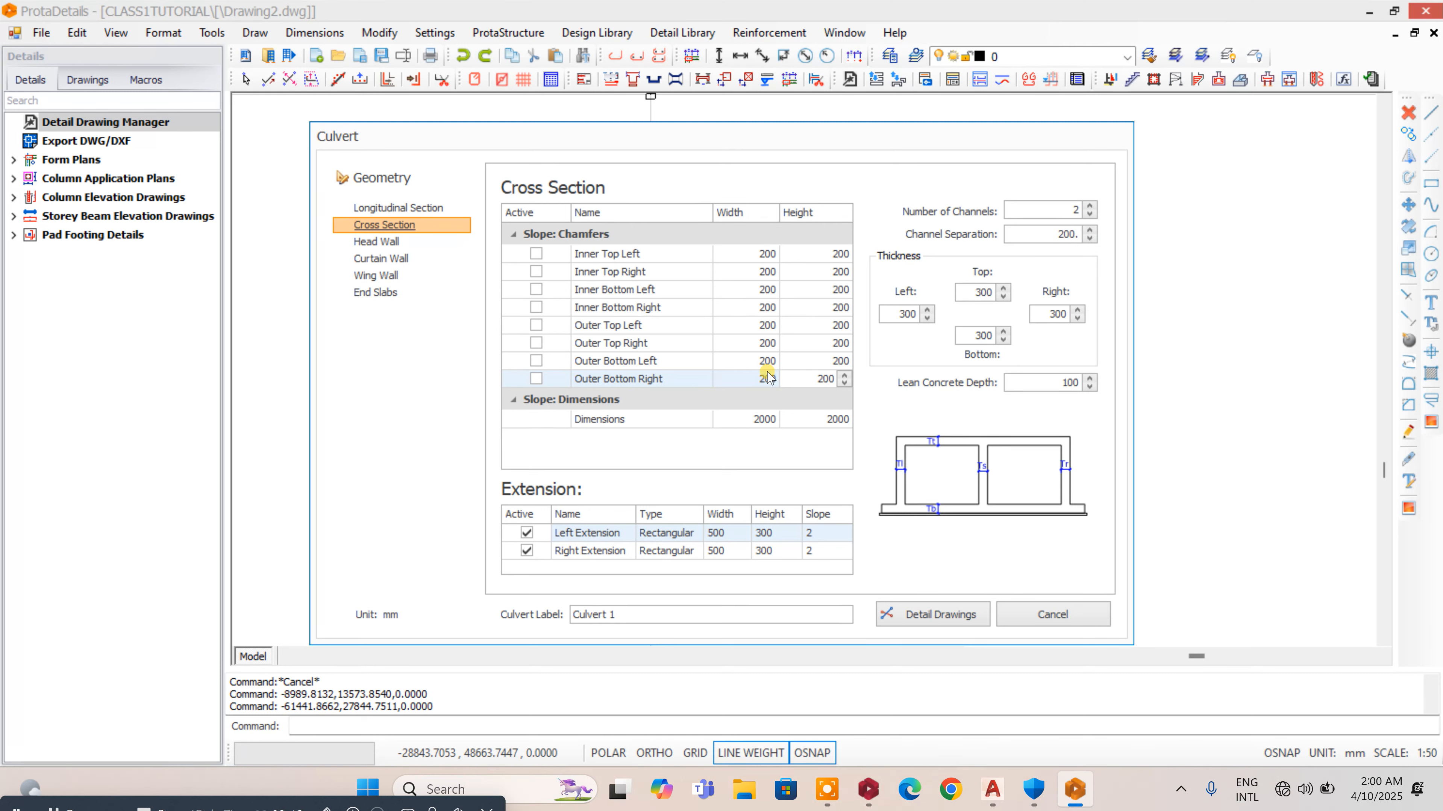
# - Set the culvert's top and left thicknesses to 250 mm
pyautogui.doubleClick(991, 292)
pyautogui.write('250.')
pyautogui.doubleClick(903, 313)
# - Set the culvert's bottom and right thicknesses to 250 mm
pyautogui.write('250')
pyautogui.doubleClick(972, 336)
pyautogui.write('250')
pyautogui.doubleClick(1050, 314)
pyautogui.write('250')
pyautogui.press('BackSpace')
pyautogui.moveTo(1044, 385); pyautogui.dragTo(1109, 381)
pyautogui.click(815, 531)
pyautogui.moveTo(816, 532); pyautogui.dragTo(843, 534)
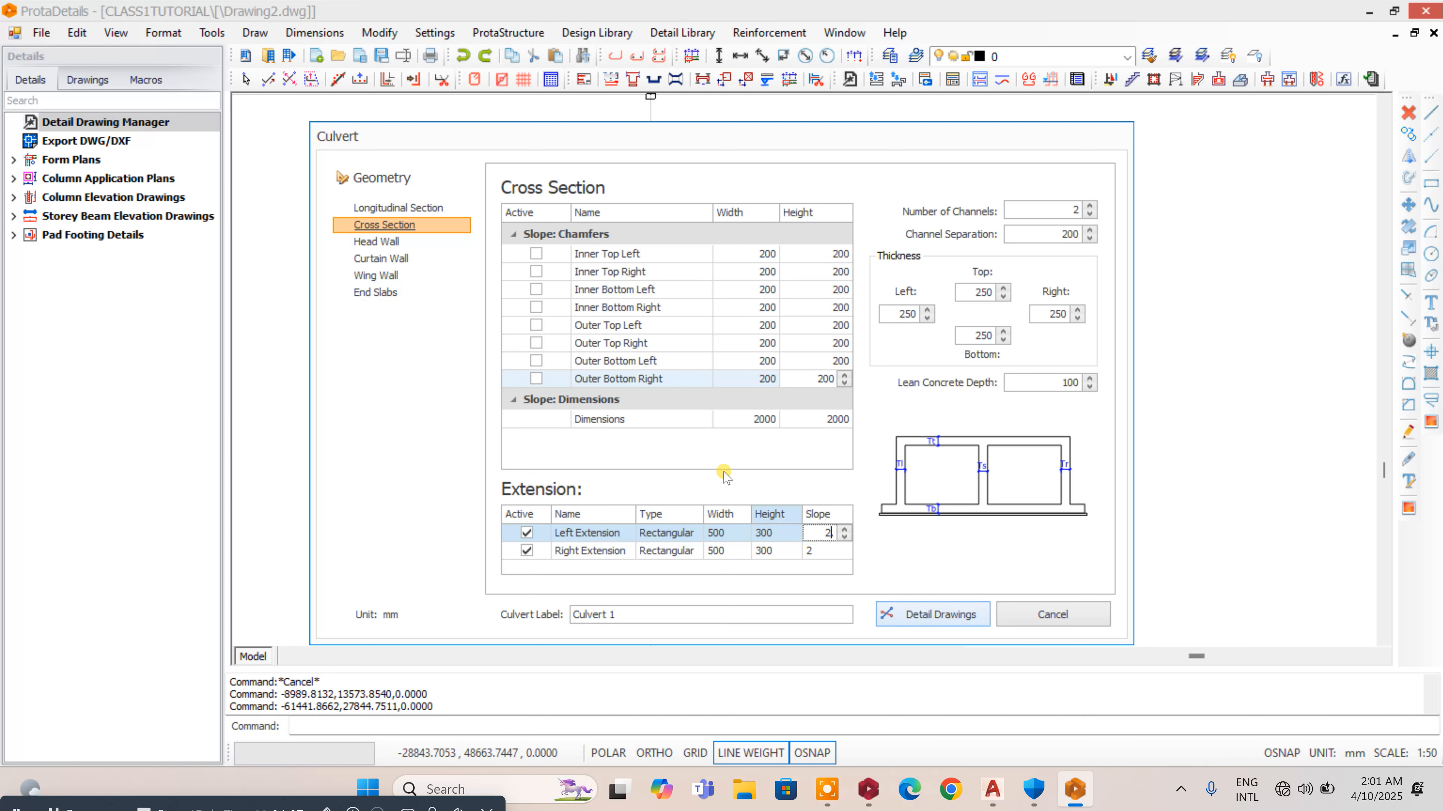
# - In the head wall settings, set the inlet width Wi and height Hi to 250 mm
pyautogui.click(391, 242)
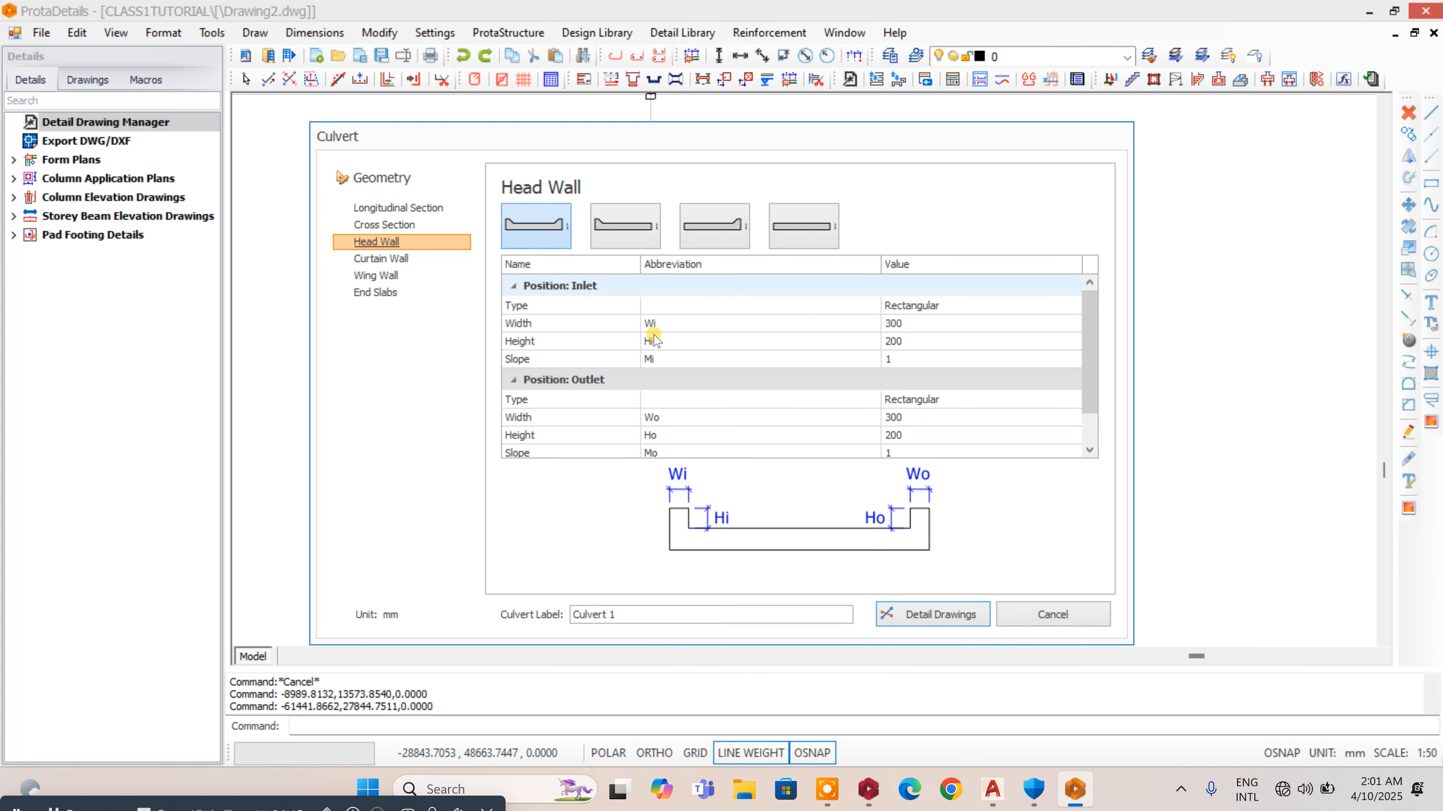
pyautogui.click(919, 324)
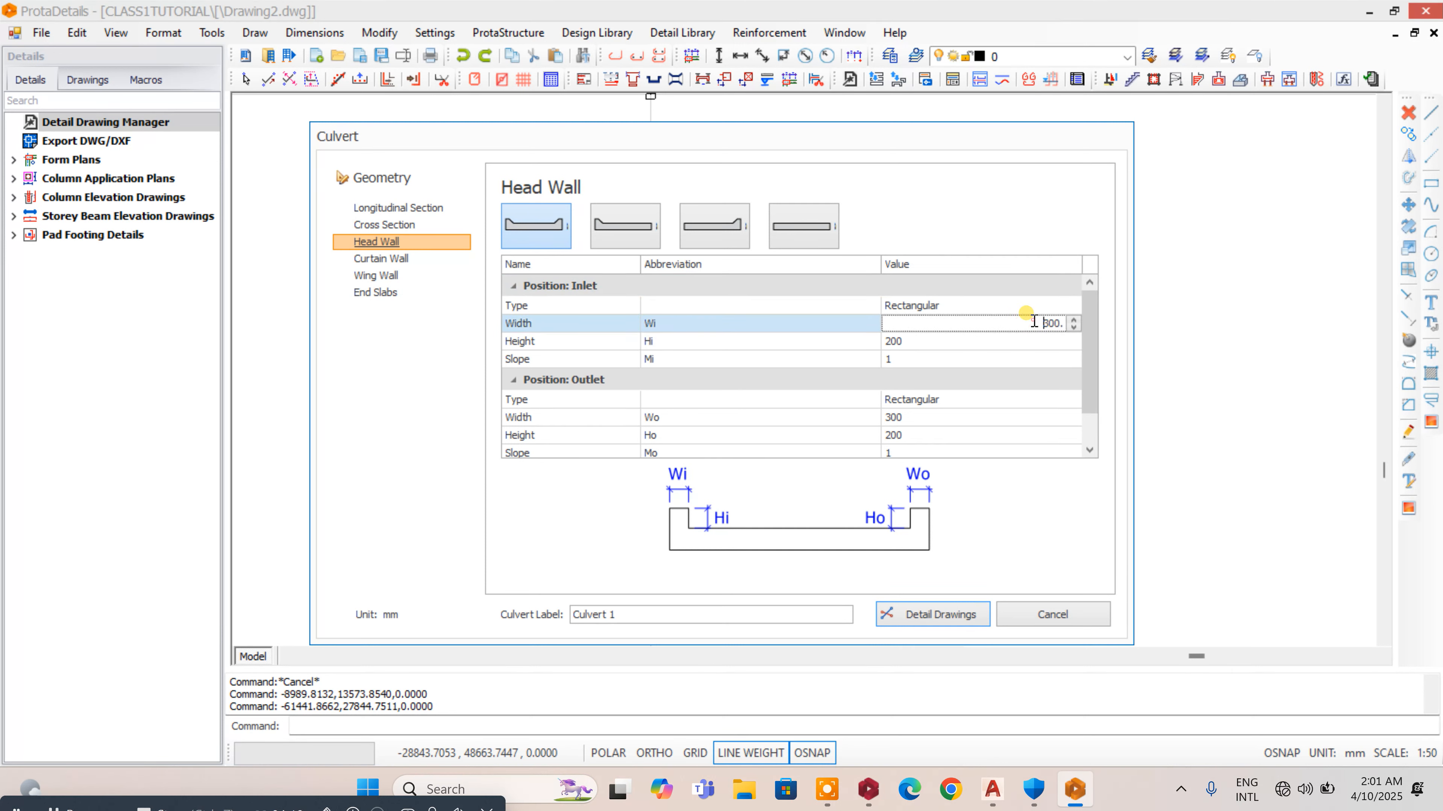
pyautogui.moveTo(1026, 328); pyautogui.dragTo(1086, 337)
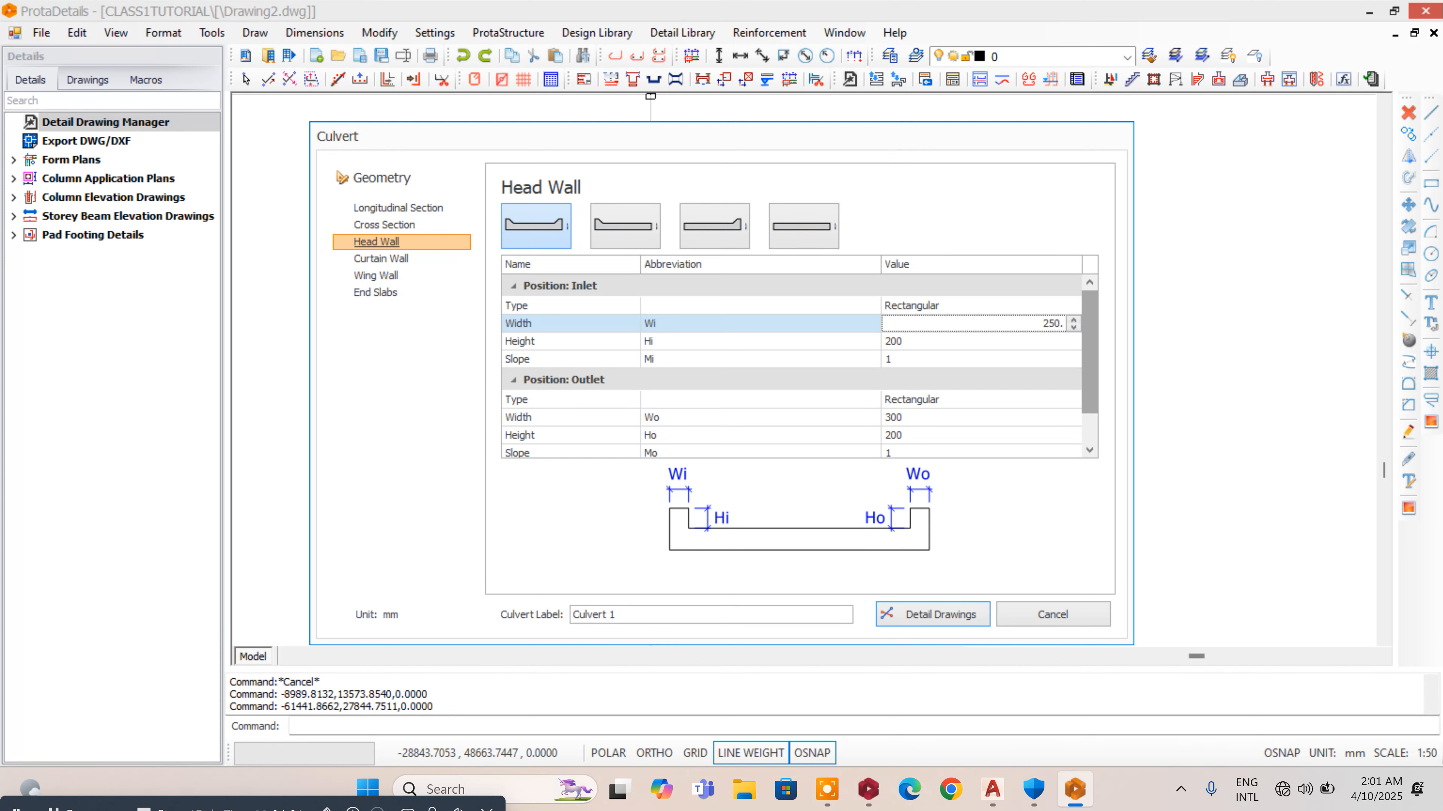
pyautogui.click(1058, 342)
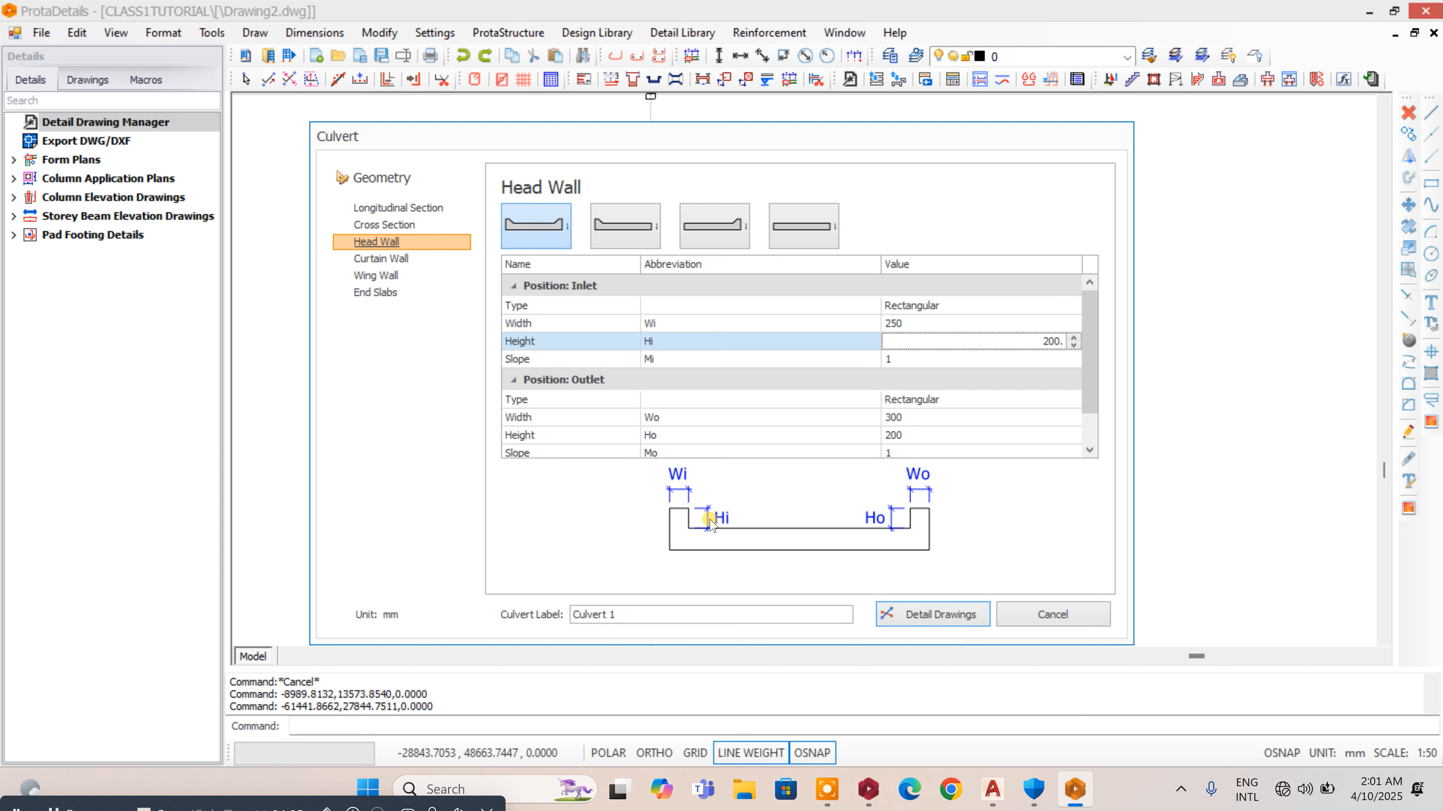
pyautogui.moveTo(1049, 342); pyautogui.dragTo(1087, 342)
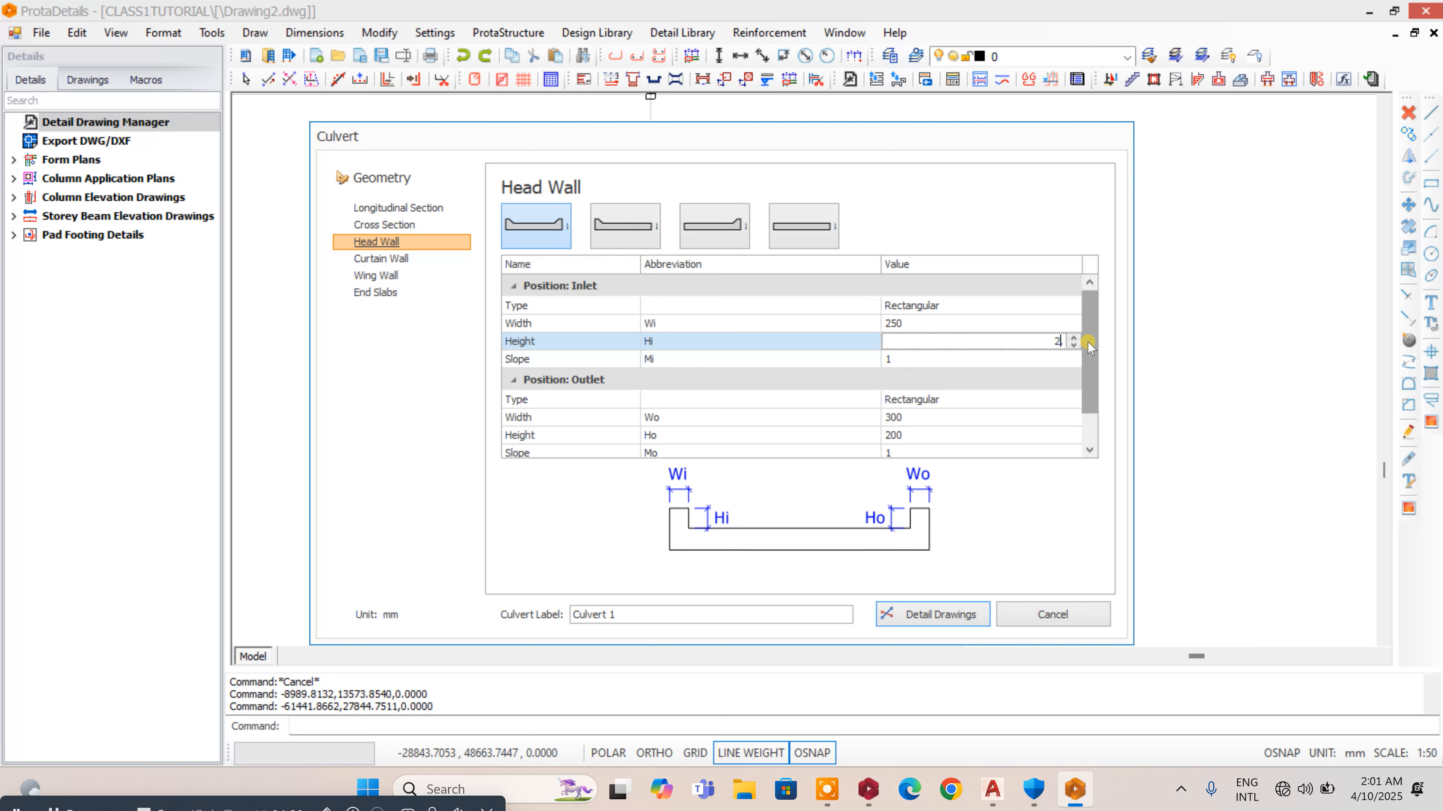
pyautogui.click(1017, 364)
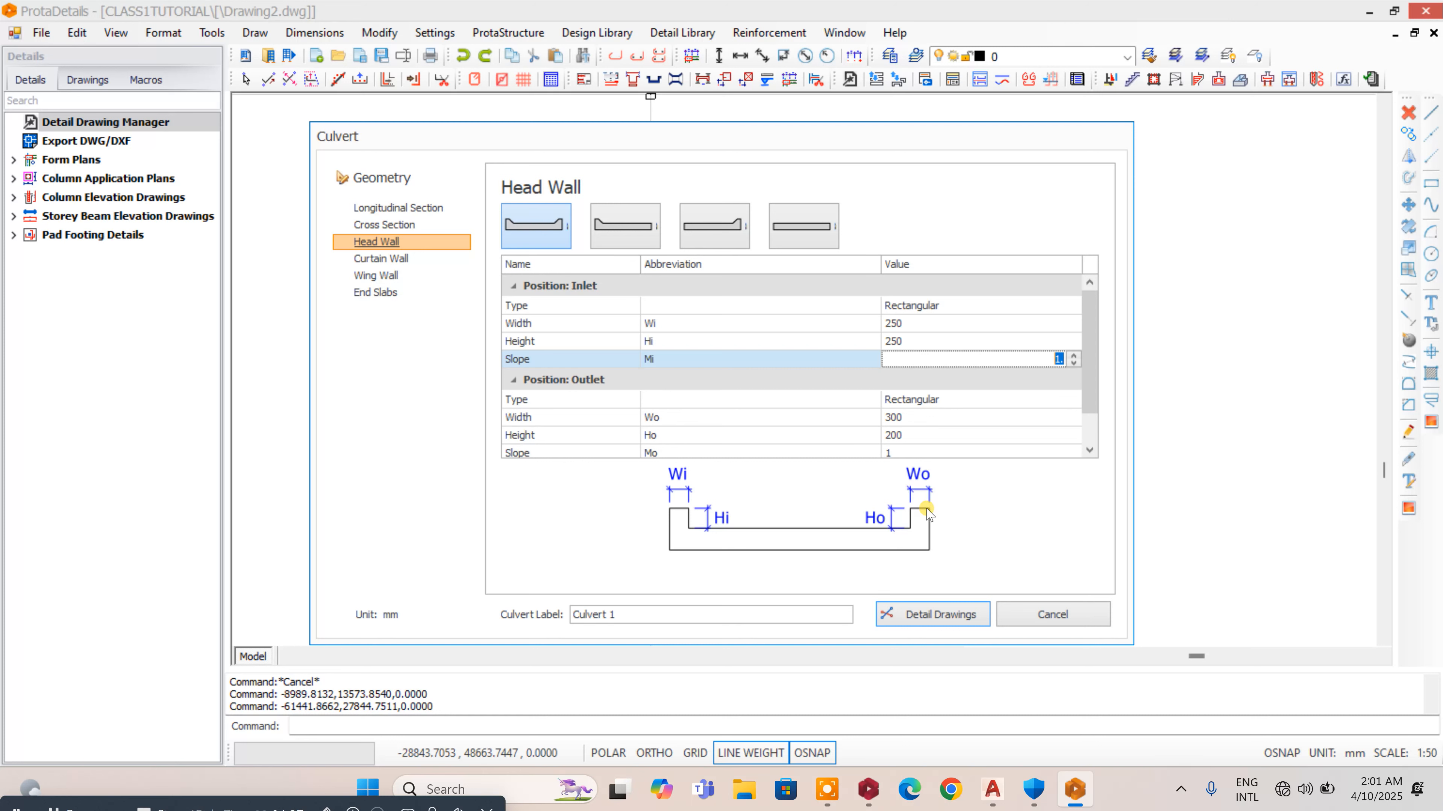
# - Set the head wall's outlet width Wo and outlet height Ho to 250 mm
pyautogui.click(1086, 427)
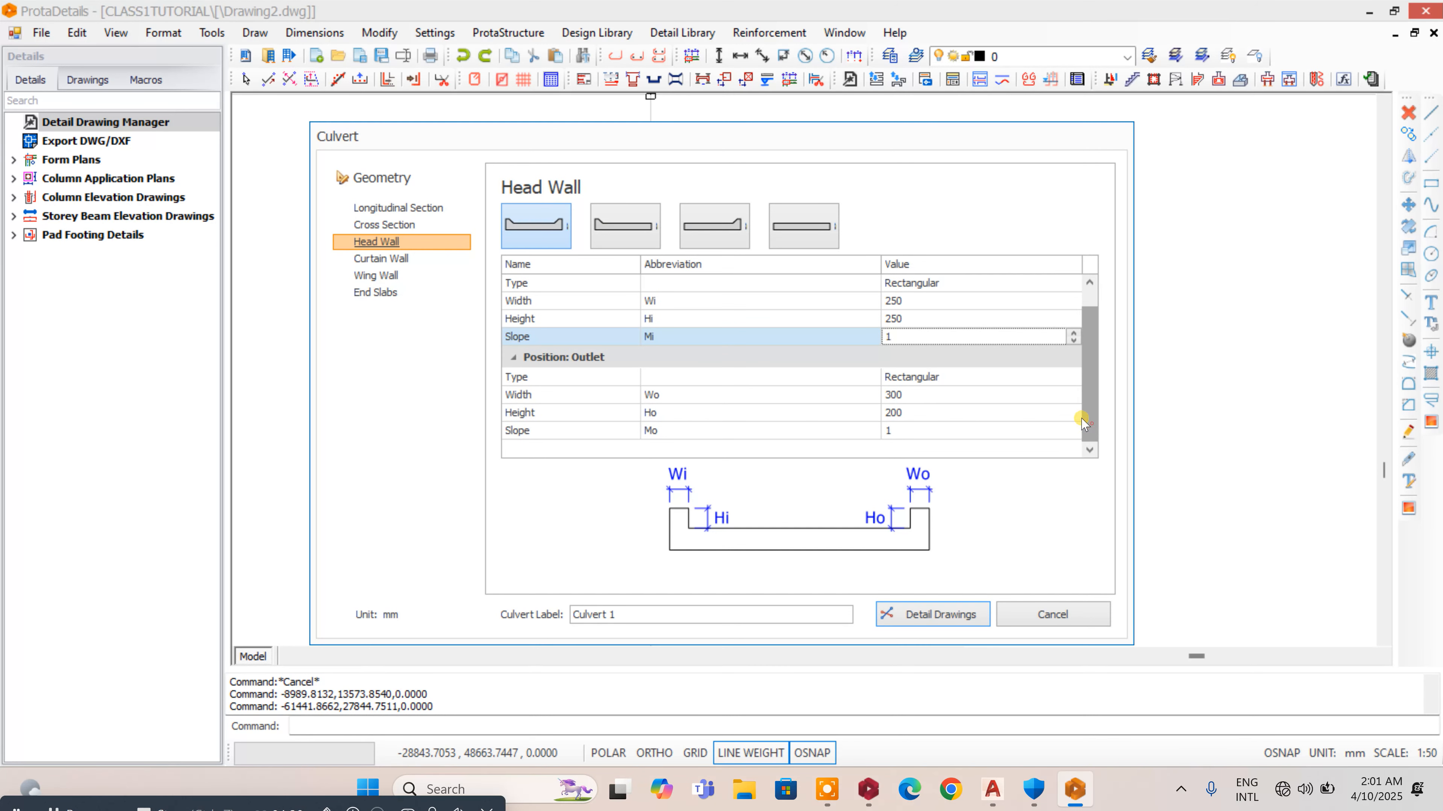
pyautogui.click(1071, 394)
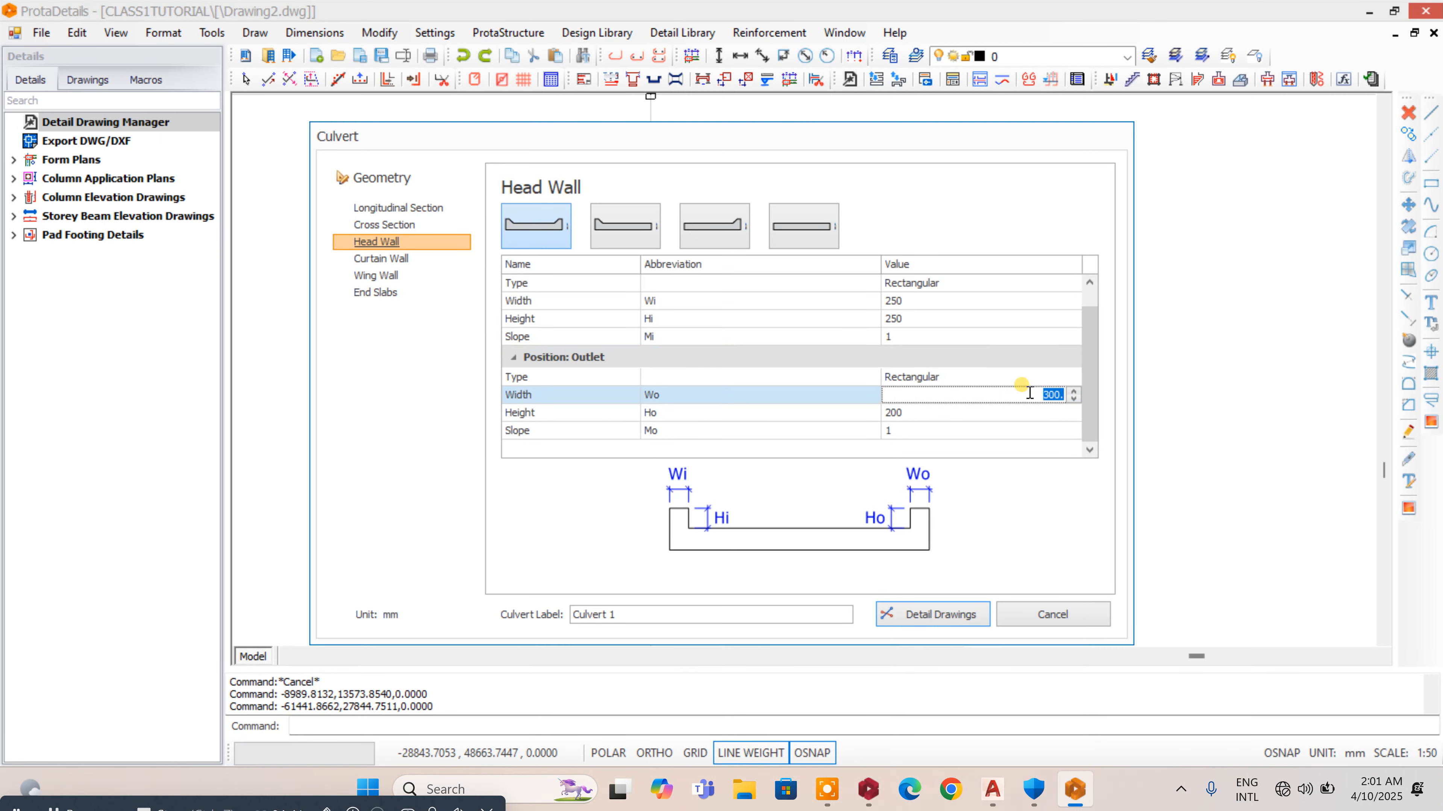
pyautogui.write('25.')
pyautogui.click(1072, 413)
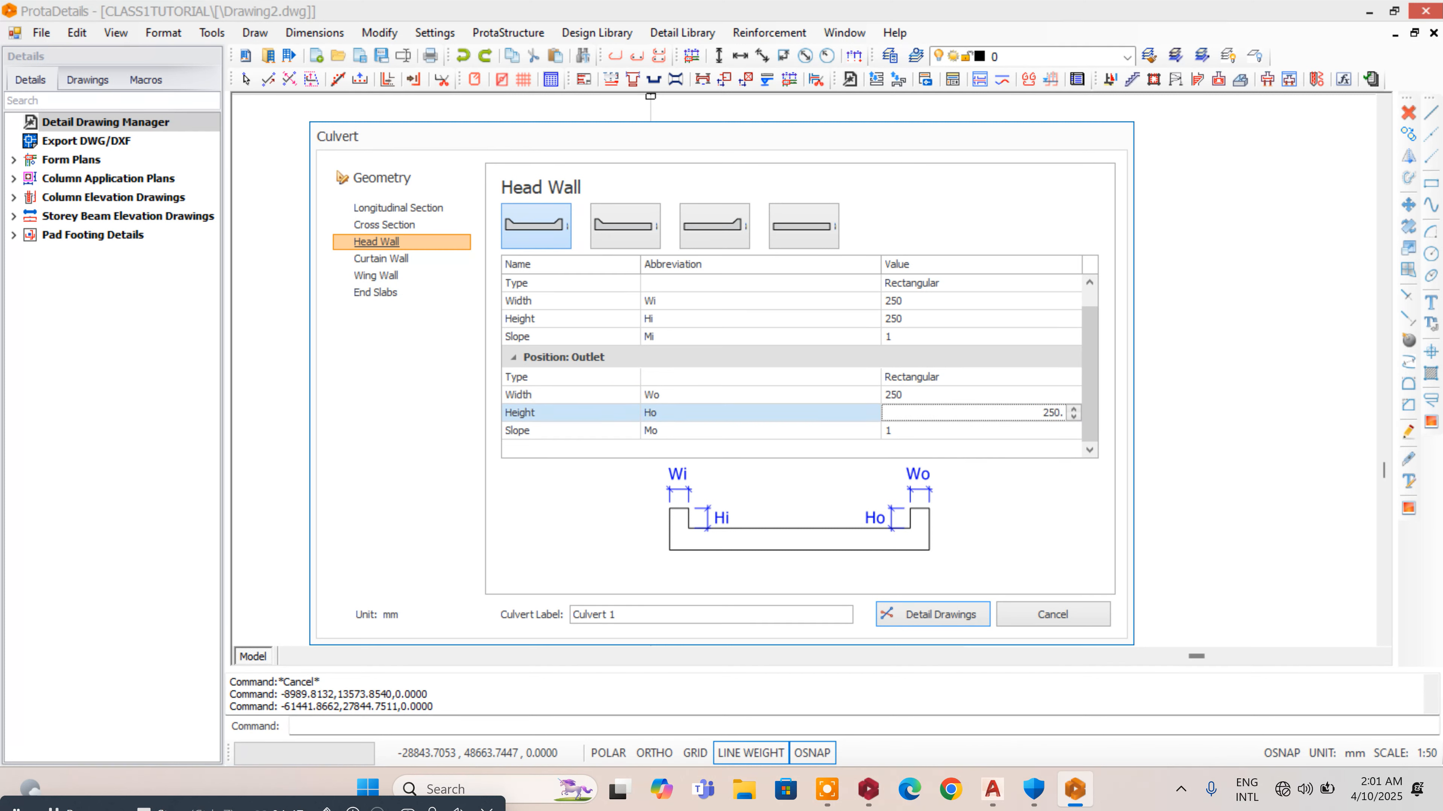
pyautogui.click(992, 430)
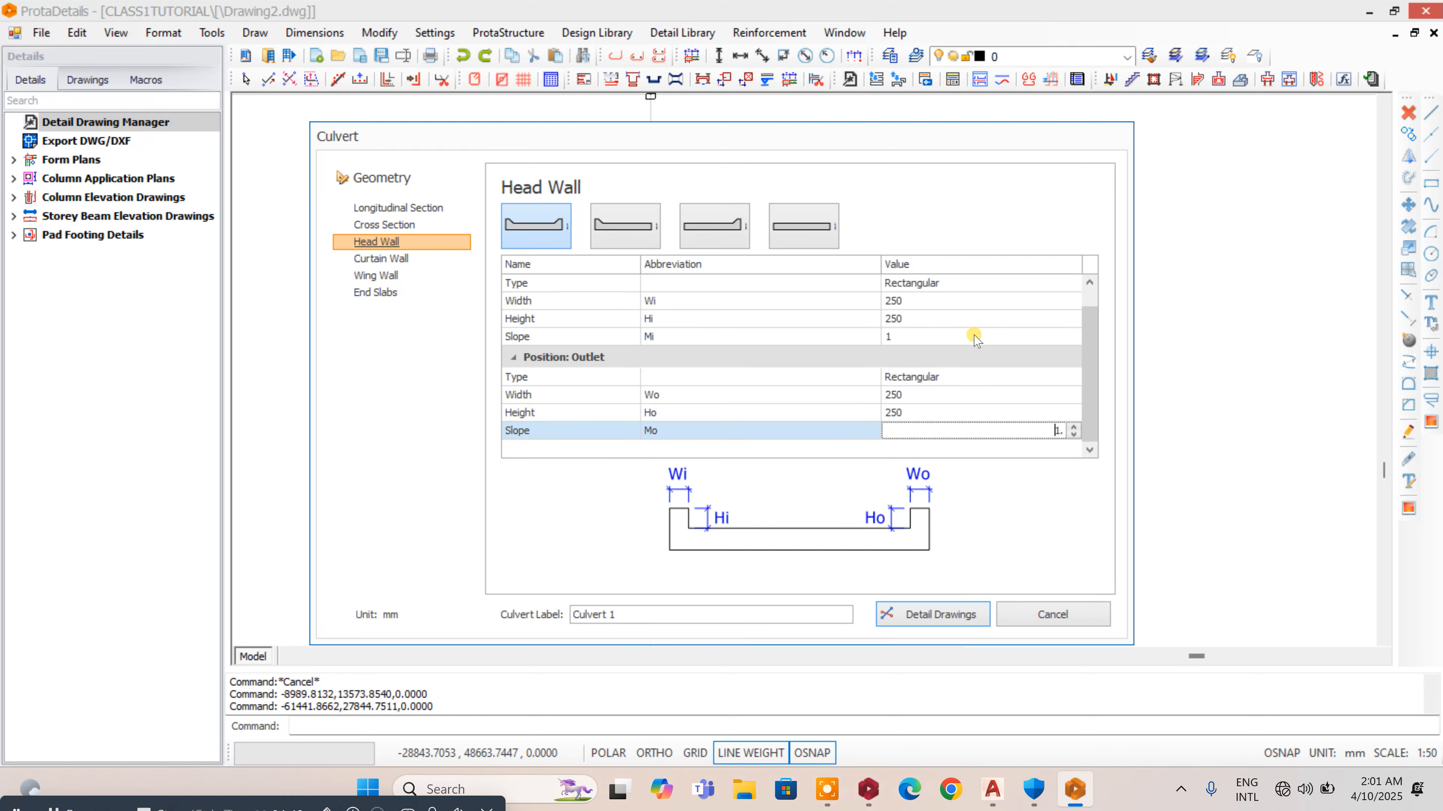
# - In the curtain wall settings, set the inlet width Wi and height Hi and the outlet width Wo and height Ho to 250 mm
pyautogui.click(378, 260)
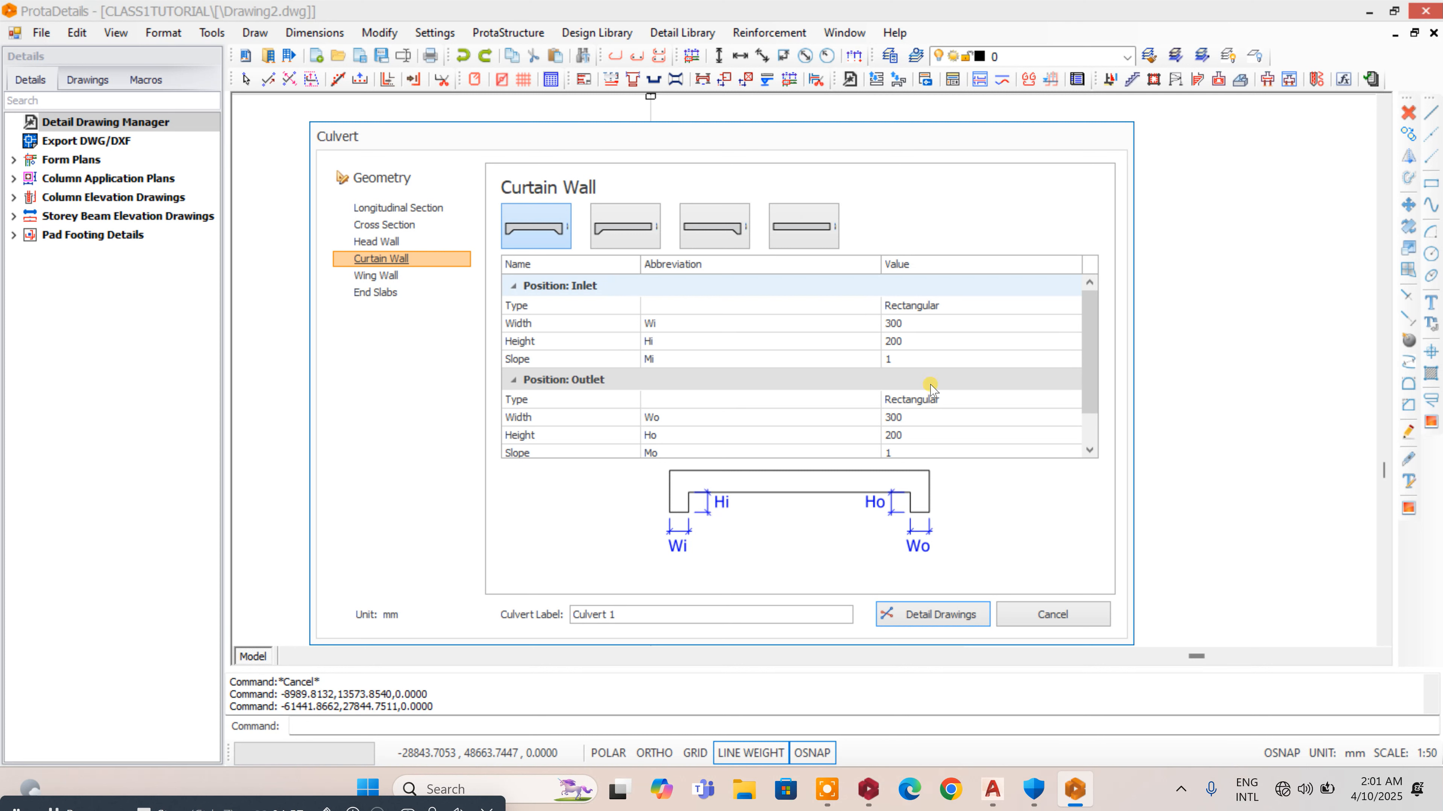
pyautogui.click(932, 329)
pyautogui.click(1030, 323)
pyautogui.write('250.')
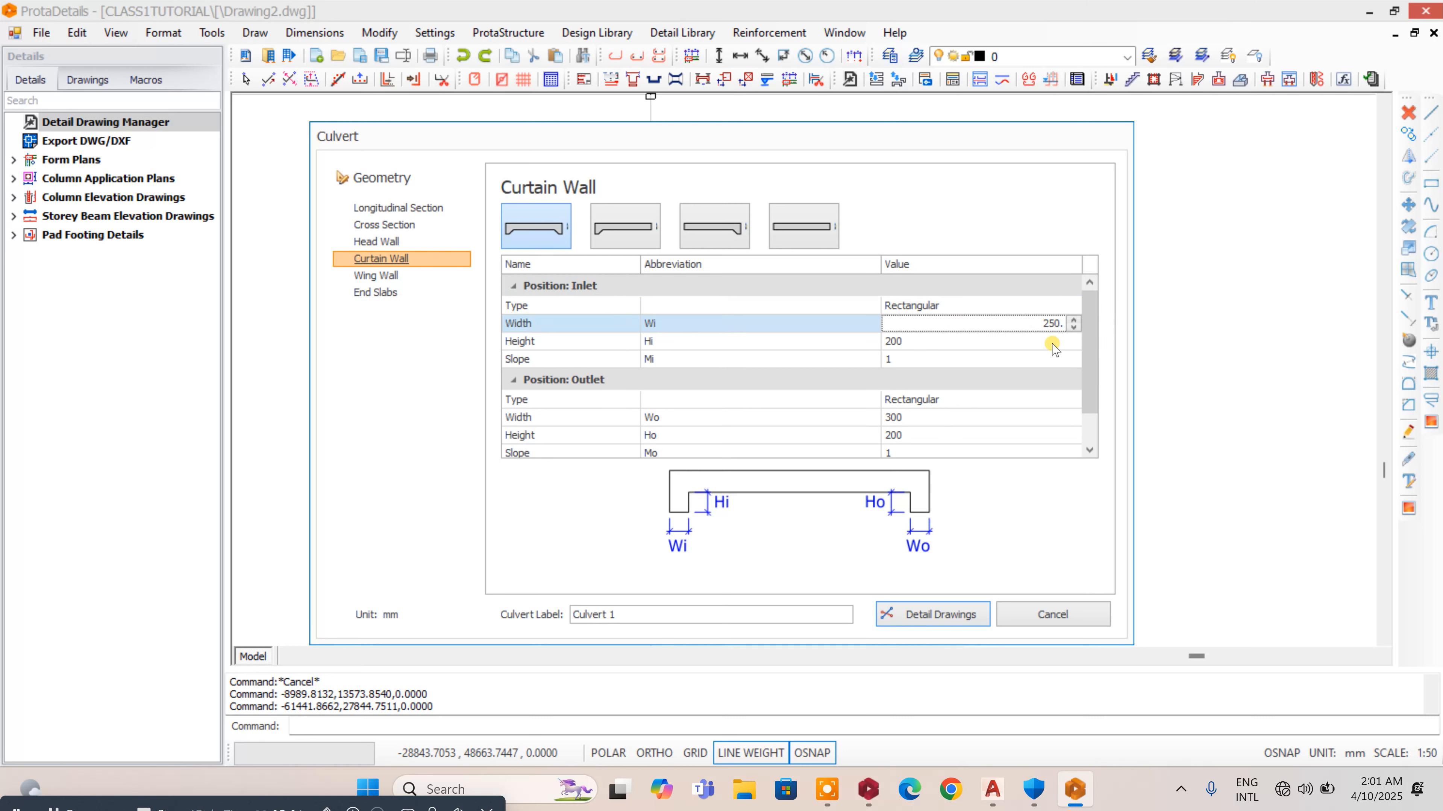
pyautogui.click(1051, 342)
pyautogui.write('250')
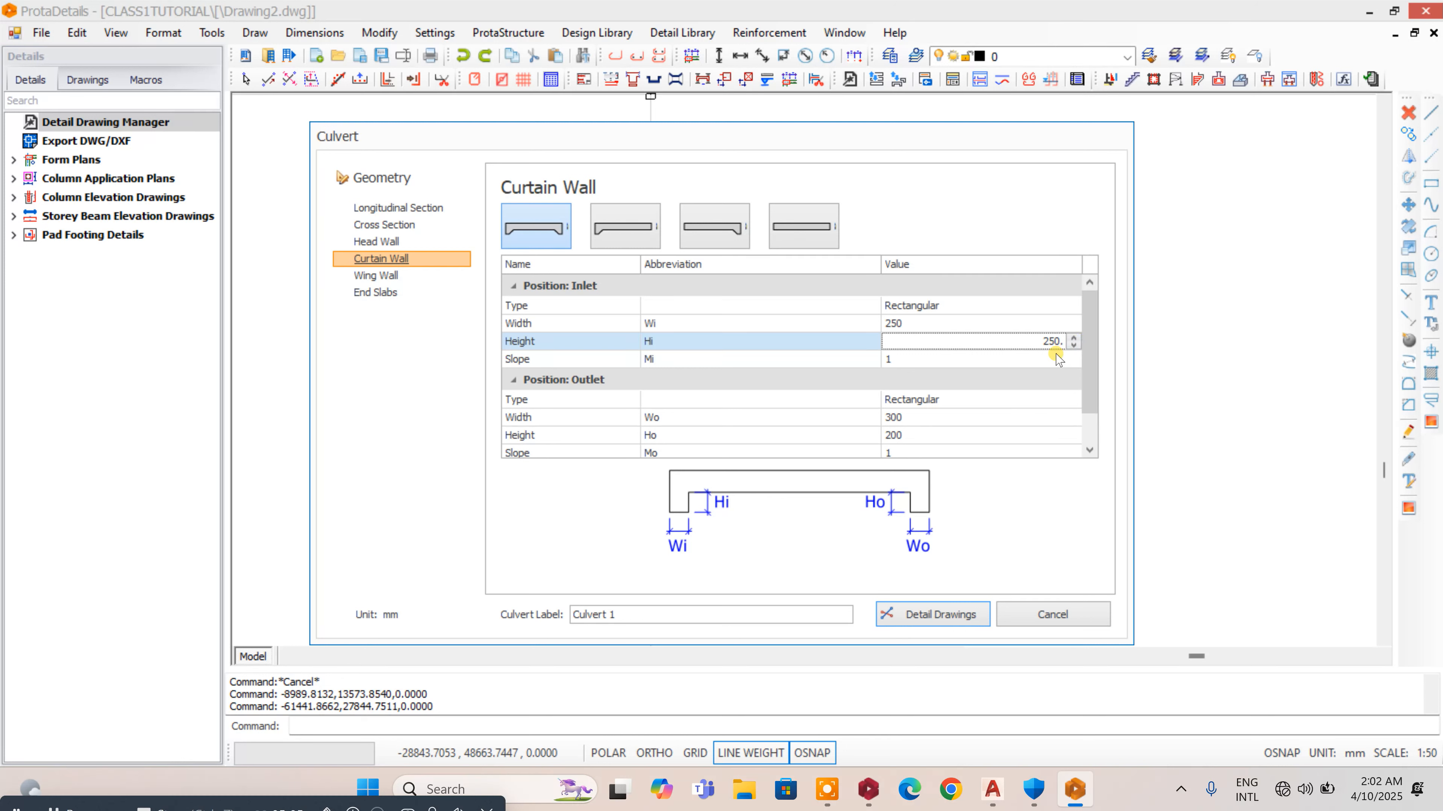
pyautogui.click(1071, 420)
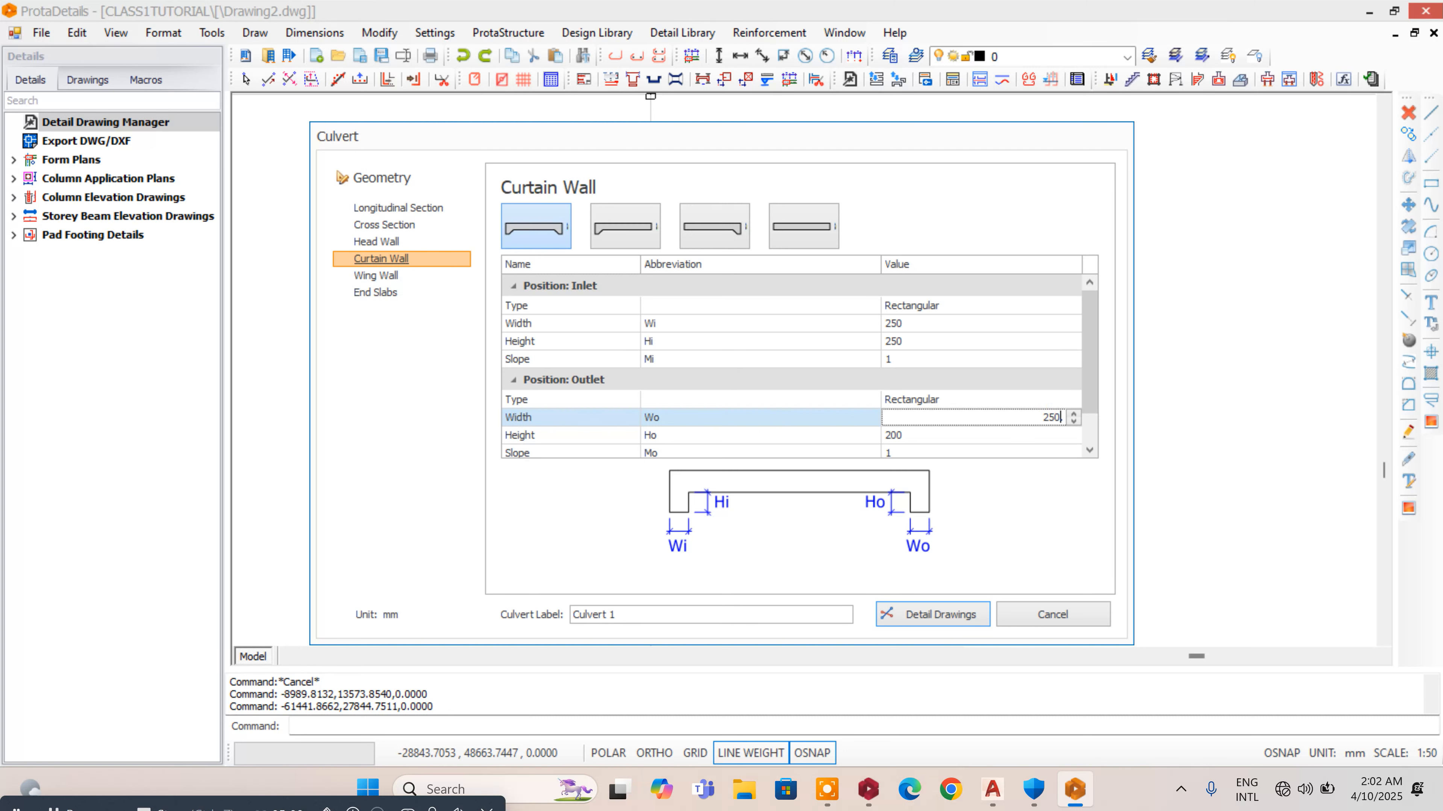
pyautogui.click(1044, 435)
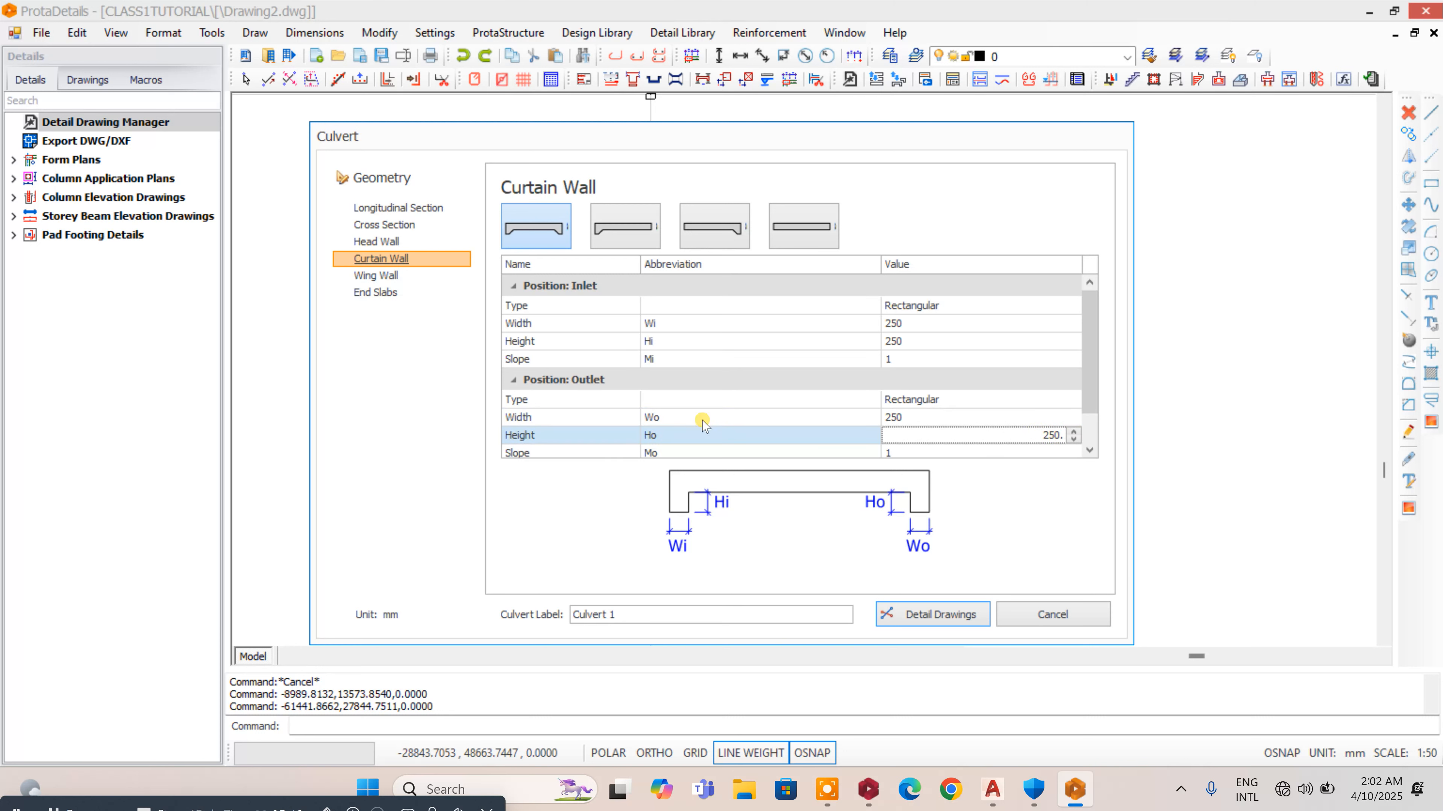
# - In the wing wall settings, set the start height Hs to 600 mm and the end height He to 2500 mm
pyautogui.click(392, 276)
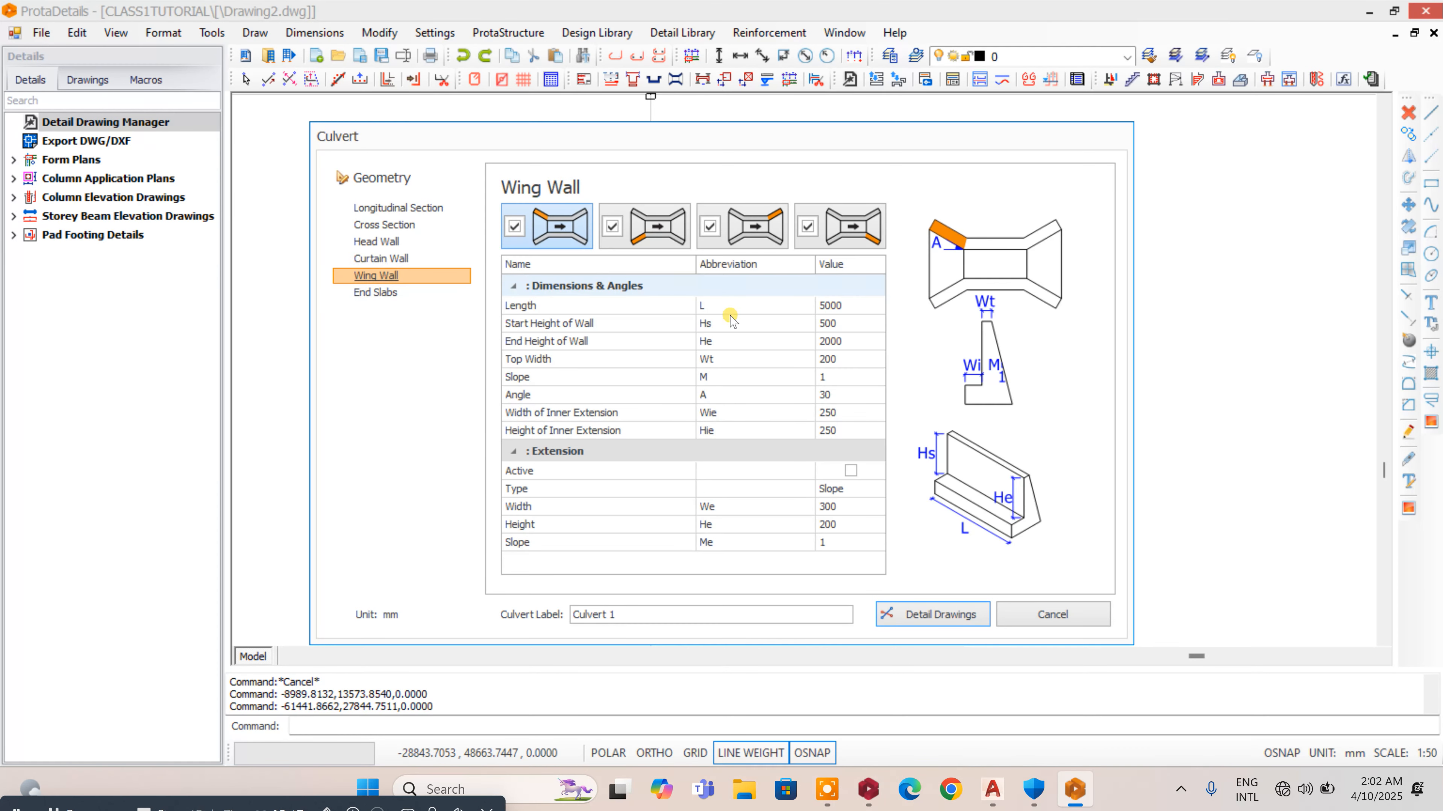
pyautogui.click(819, 306)
pyautogui.moveTo(819, 310); pyautogui.dragTo(881, 304)
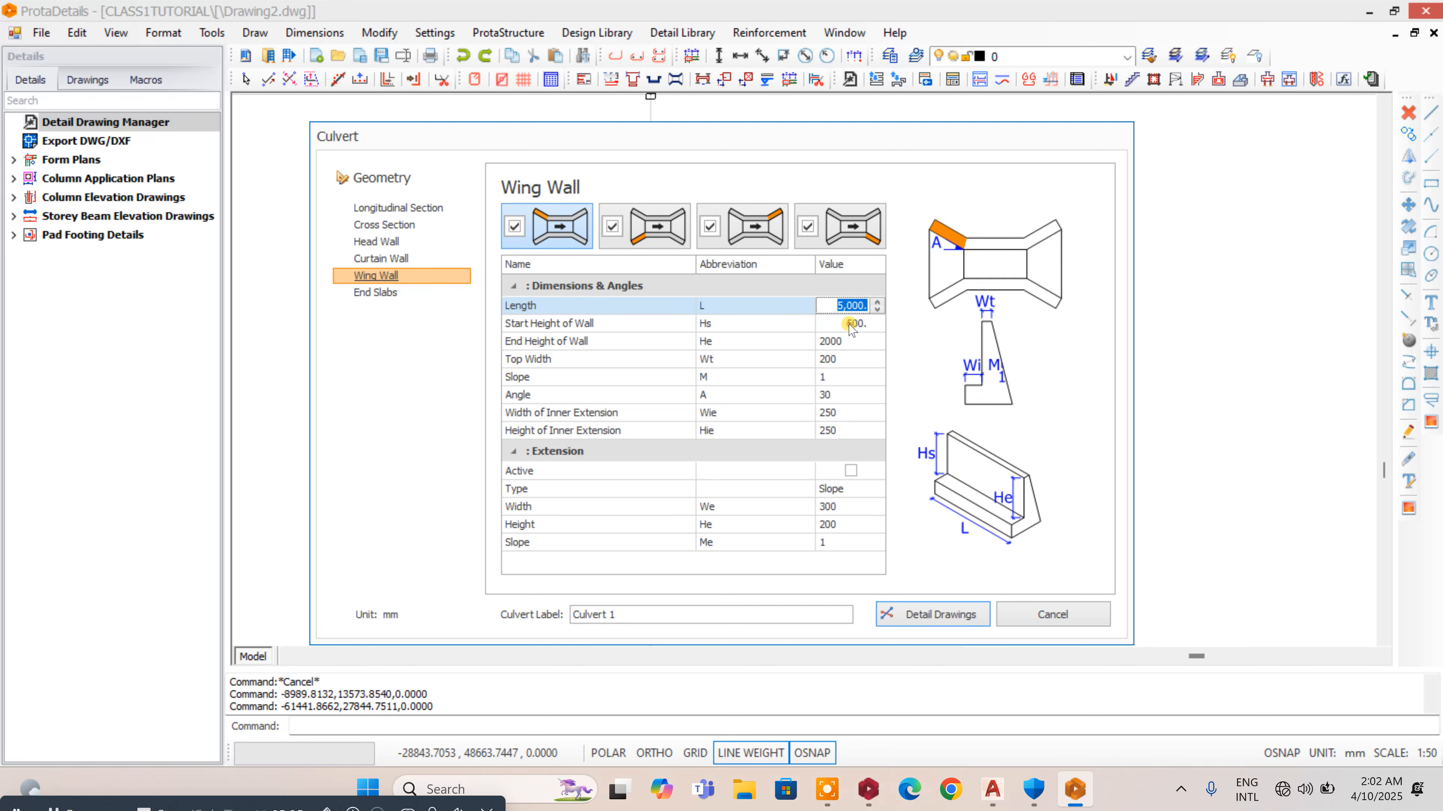
pyautogui.click(828, 321)
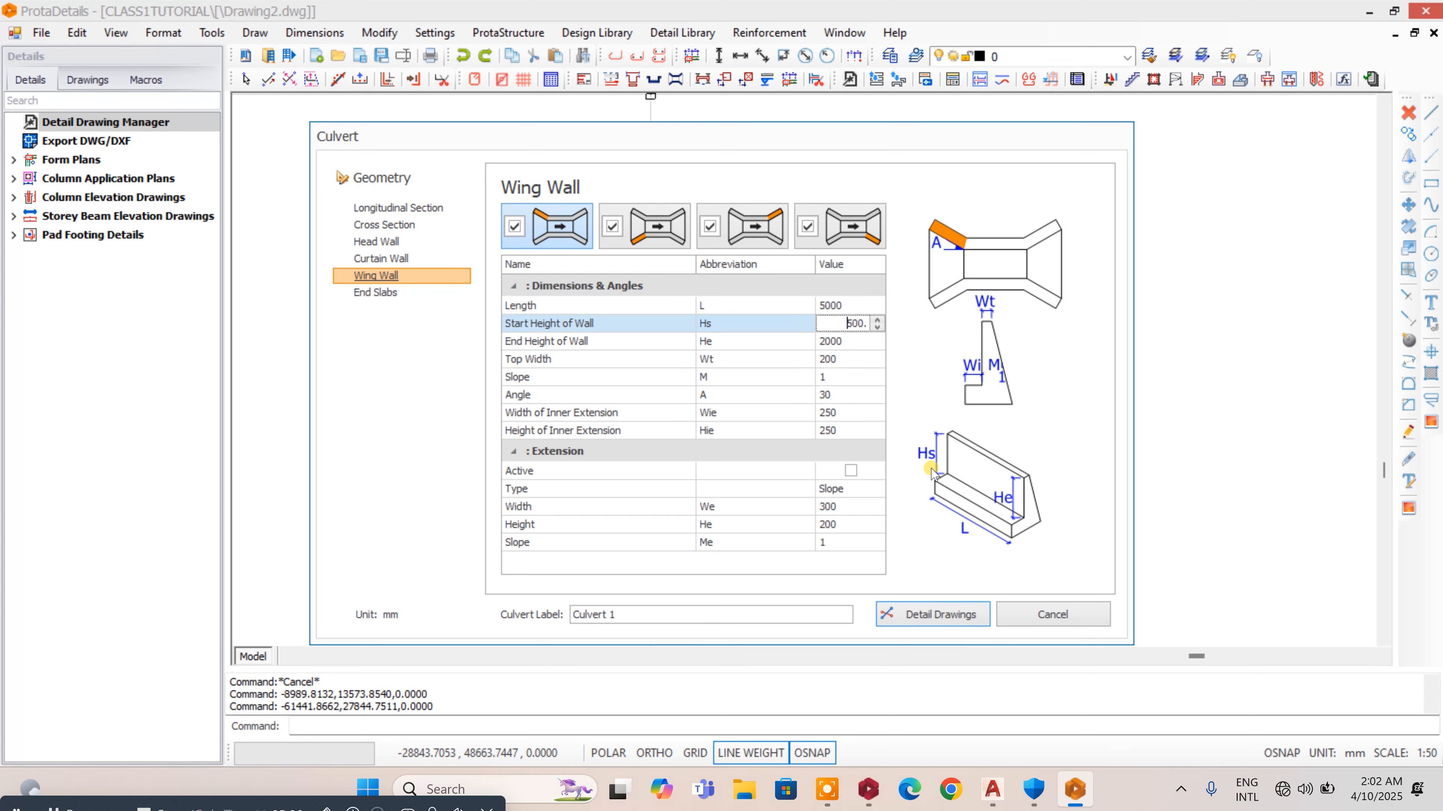
pyautogui.moveTo(845, 325); pyautogui.dragTo(897, 332)
pyautogui.write('600.')
pyautogui.press('BackSpace')
pyautogui.press('Tab')
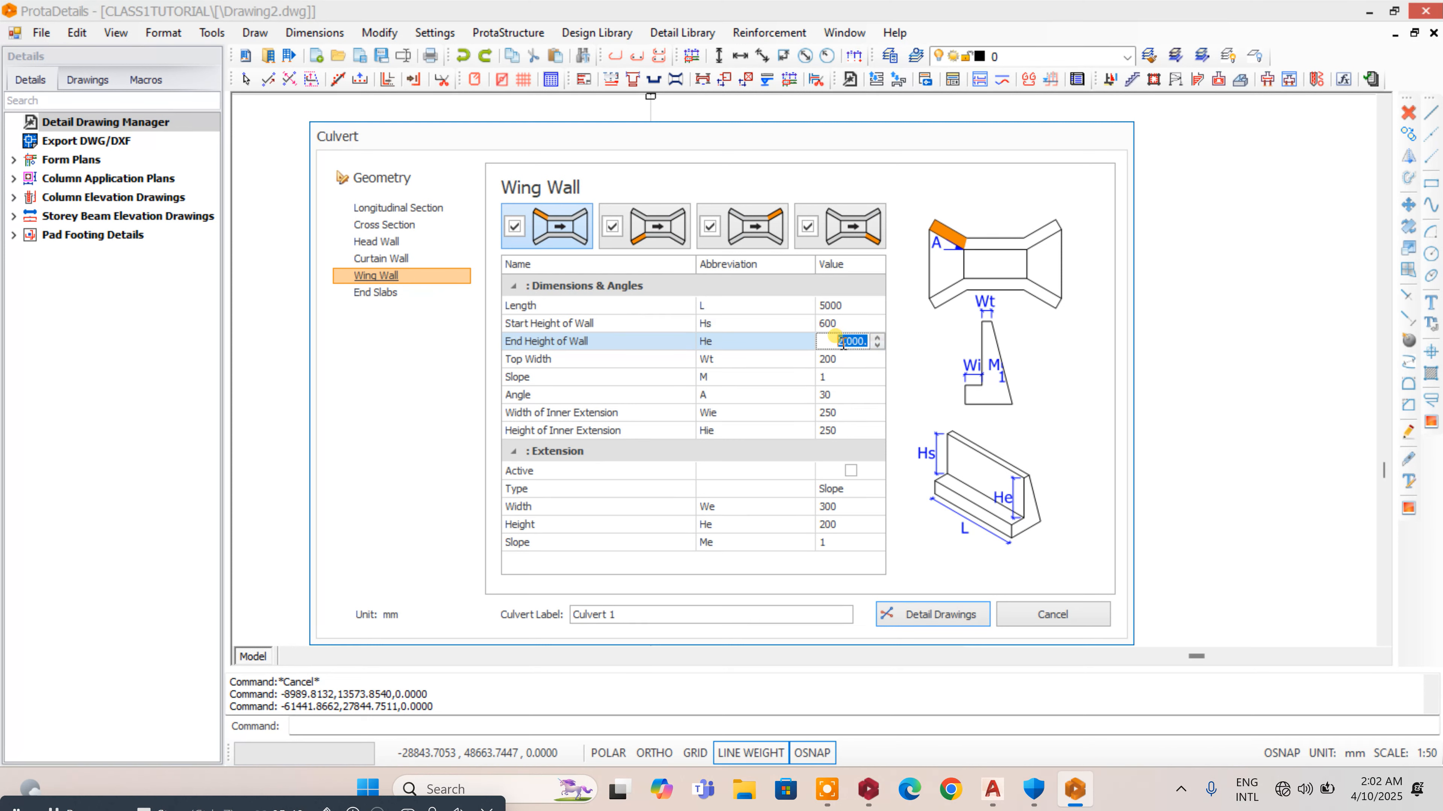
pyautogui.write('2')
pyautogui.click(863, 359)
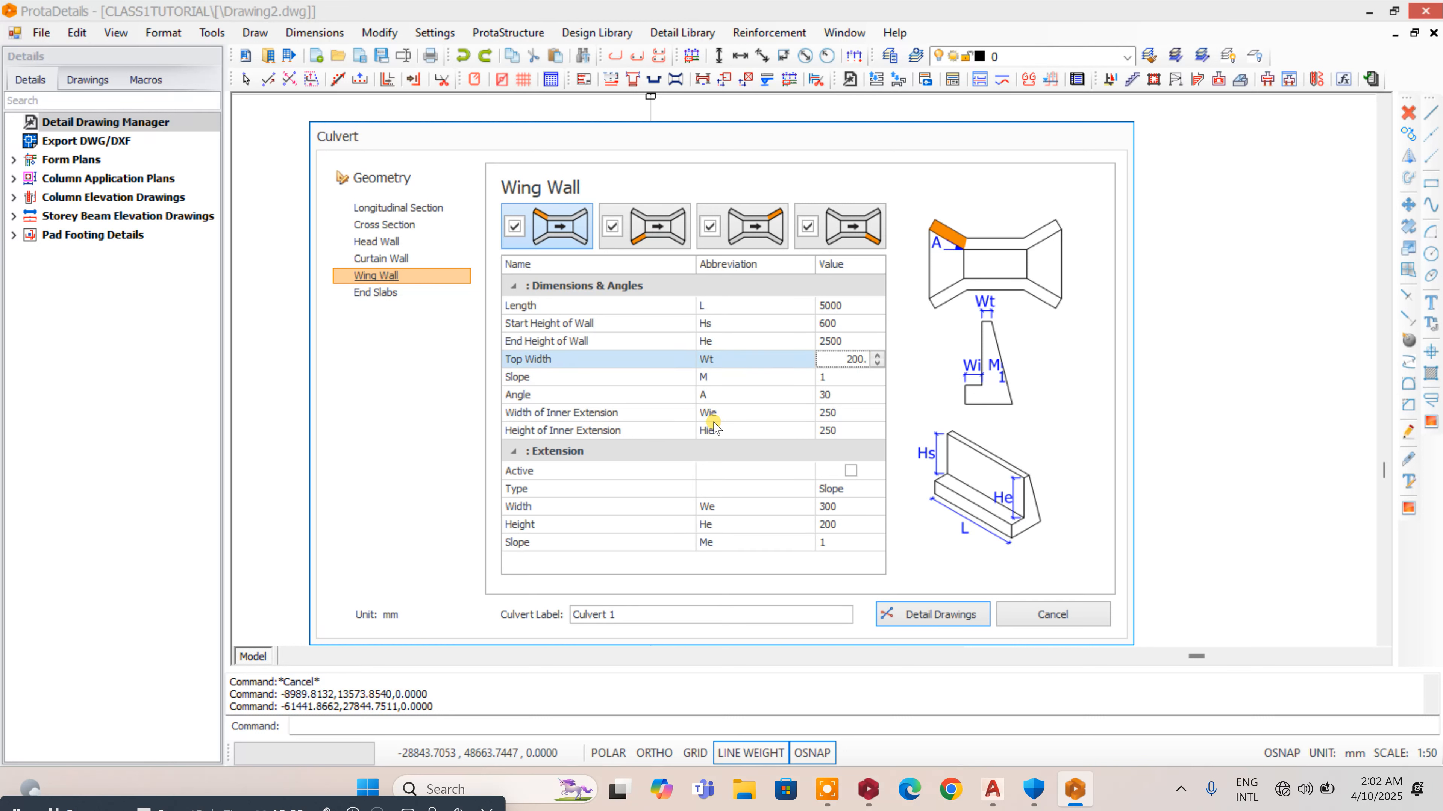
# - Set the wing wall extension's width We and height He to 250 mm
pyautogui.click(848, 505)
pyautogui.doubleClick(842, 506)
pyautogui.write('250')
pyautogui.click(846, 524)
pyautogui.doubleClick(821, 522)
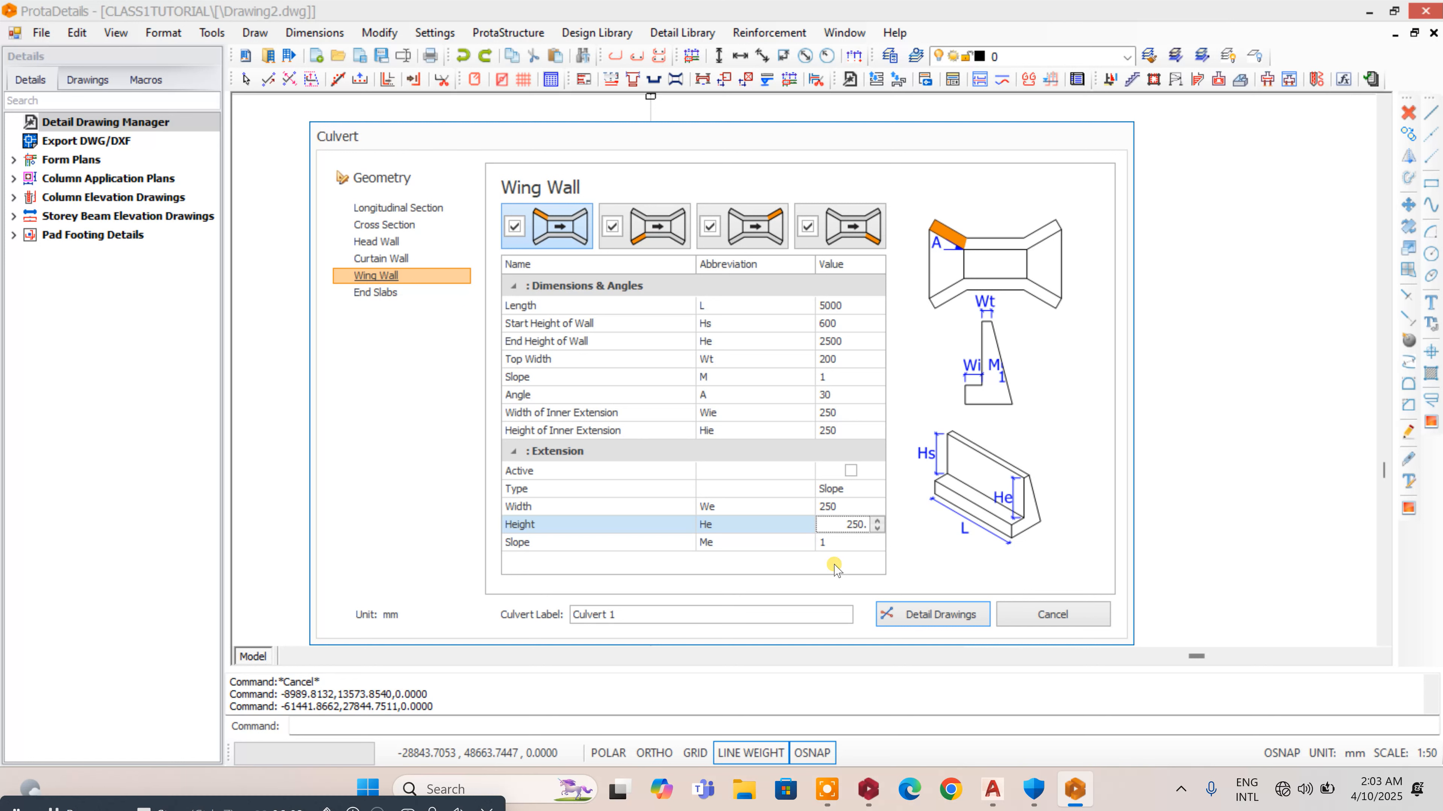
# - In the end slab settings, set the inlet depth Di to 250 mm and open the outlet depth Do for editing
pyautogui.click(389, 291)
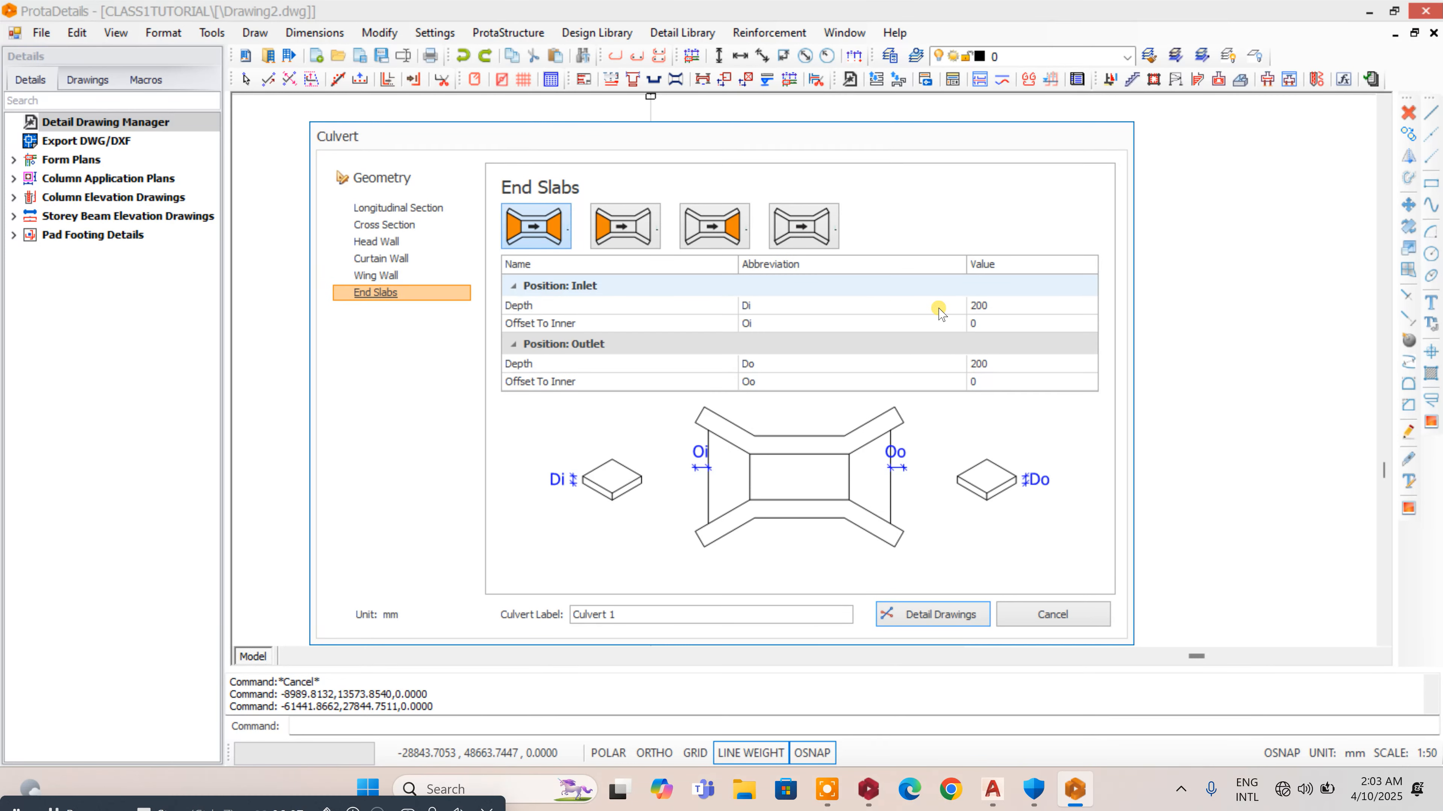
pyautogui.click(1021, 303)
pyautogui.moveTo(1027, 306); pyautogui.dragTo(1131, 318)
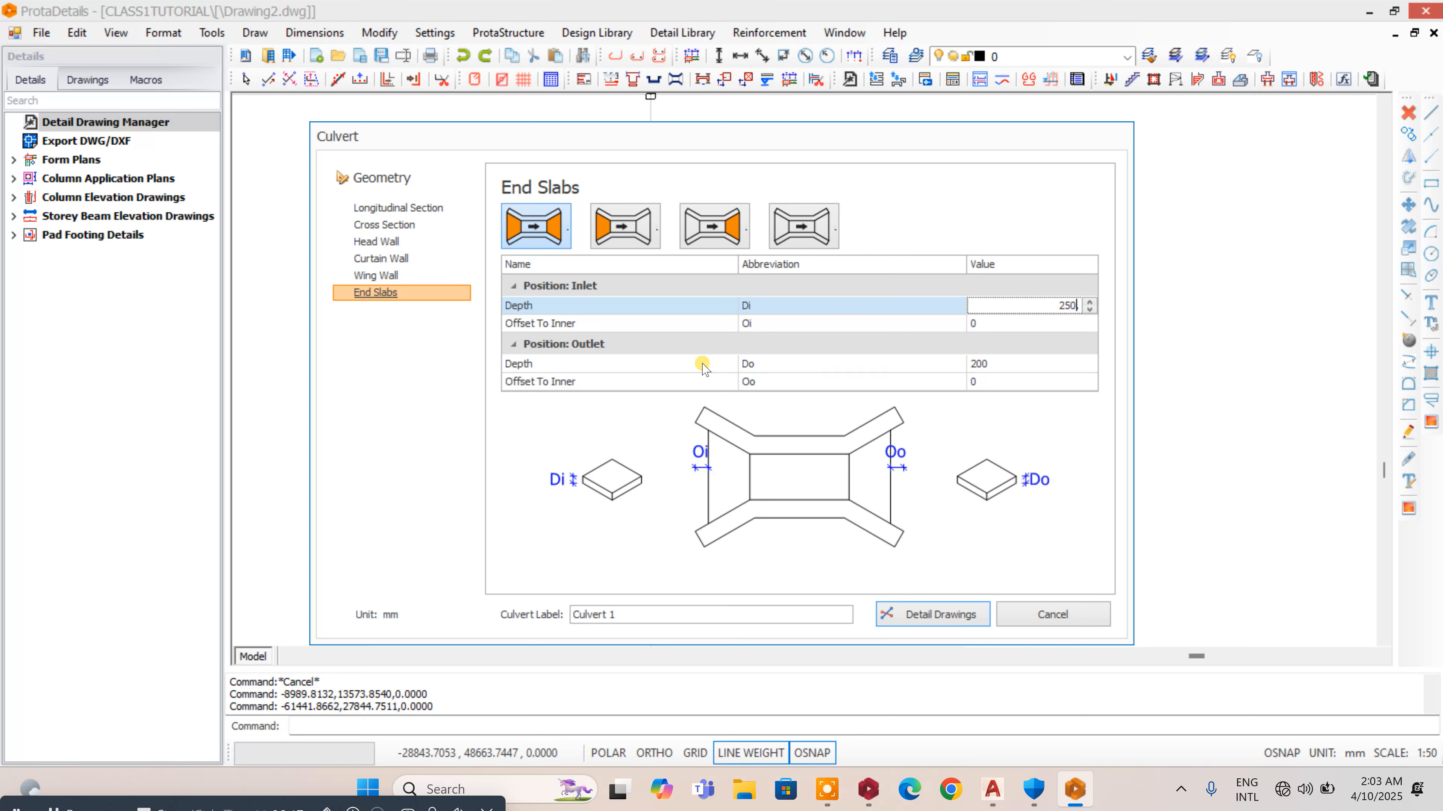
pyautogui.press('BackSpace')
pyautogui.click(1008, 363)
pyautogui.moveTo(1023, 362); pyautogui.dragTo(1080, 362)
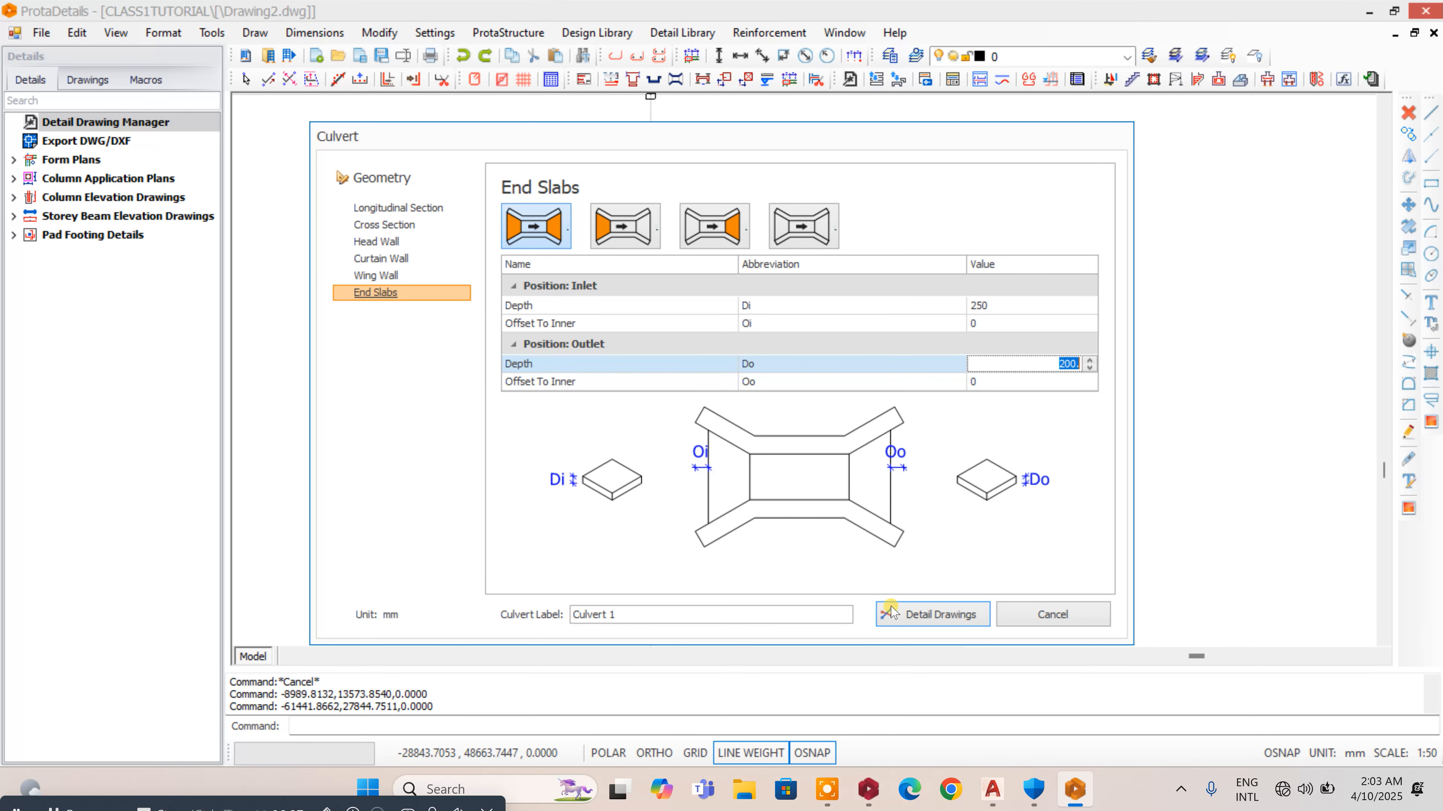
# - Generate the culvert's detail drawings and place them in the empty model area below the origin
pyautogui.click(891, 612)
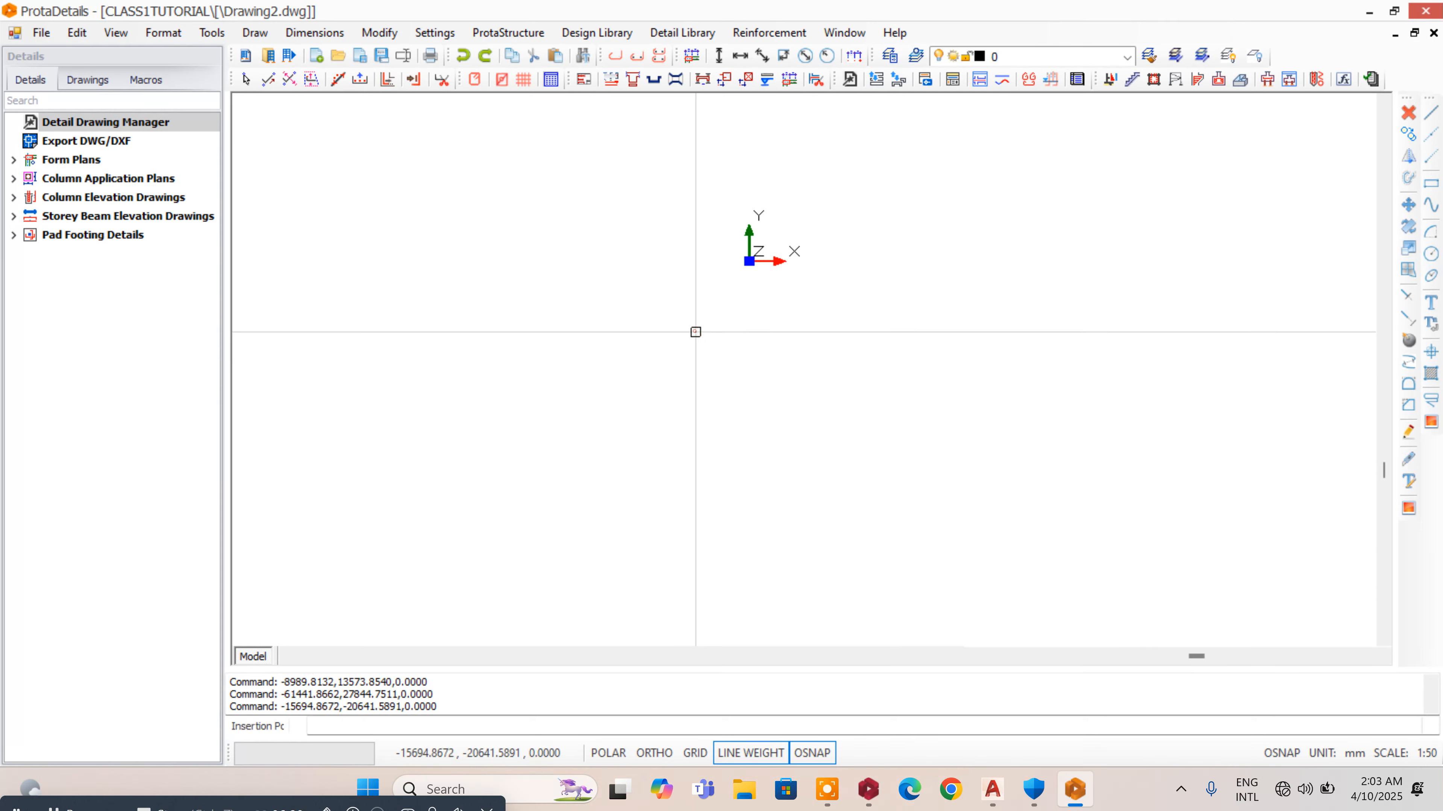
pyautogui.click(695, 332)
pyautogui.scroll(4, 795, 341)
pyautogui.scroll(2, 829, 319)
pyautogui.scroll(-8, 744, 326)
pyautogui.scroll(1, 758, 296)
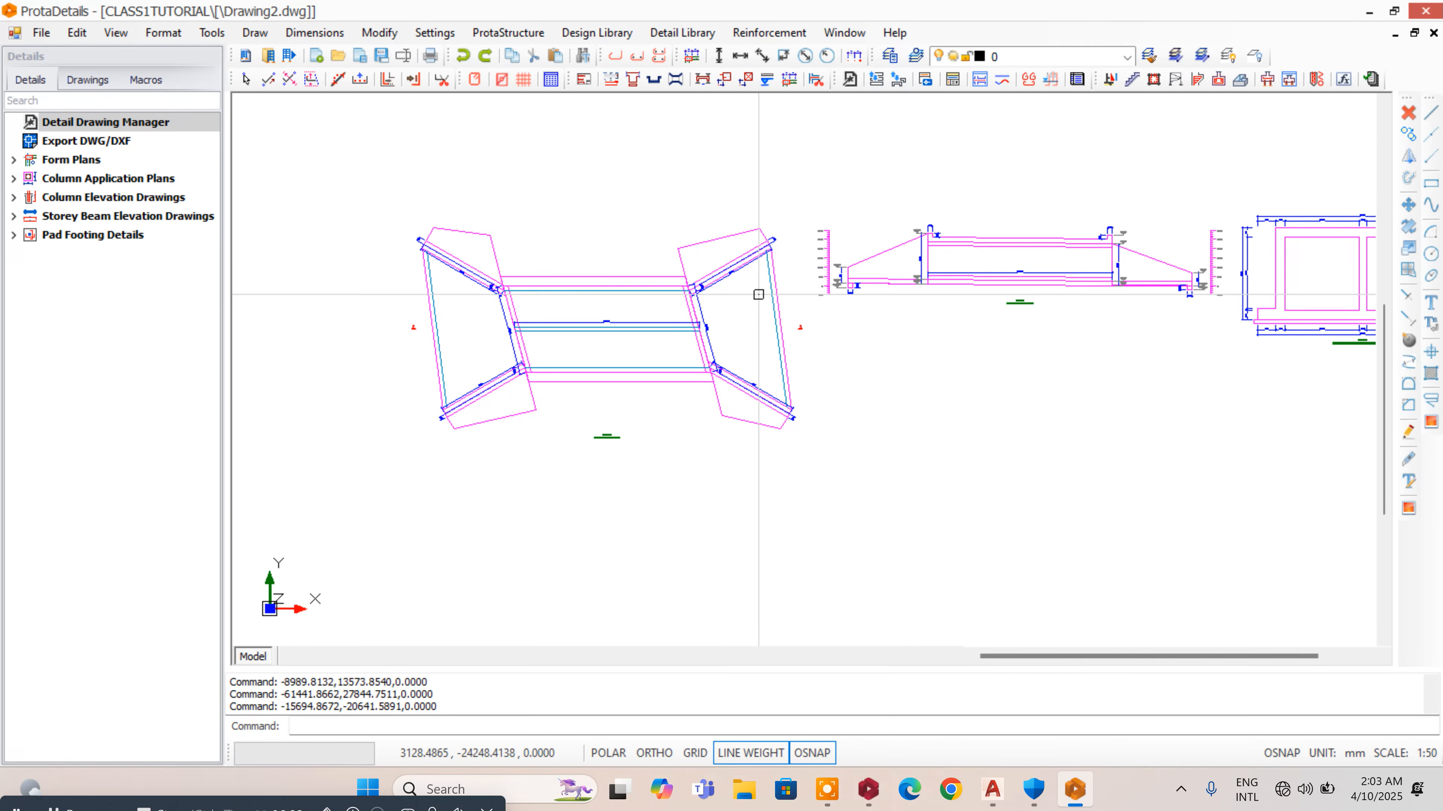